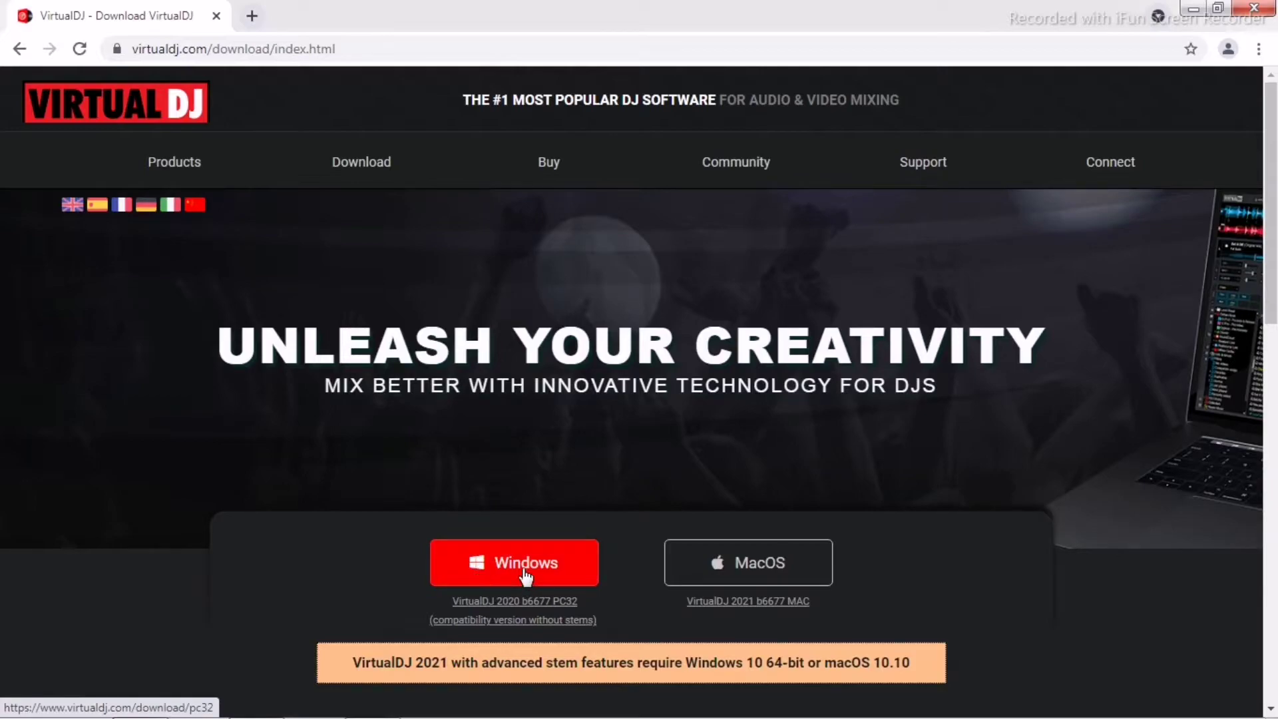
Start the Windows download of VirtualDJ from its download page
{"action": "left_click", "coordinate": [759, 576]}
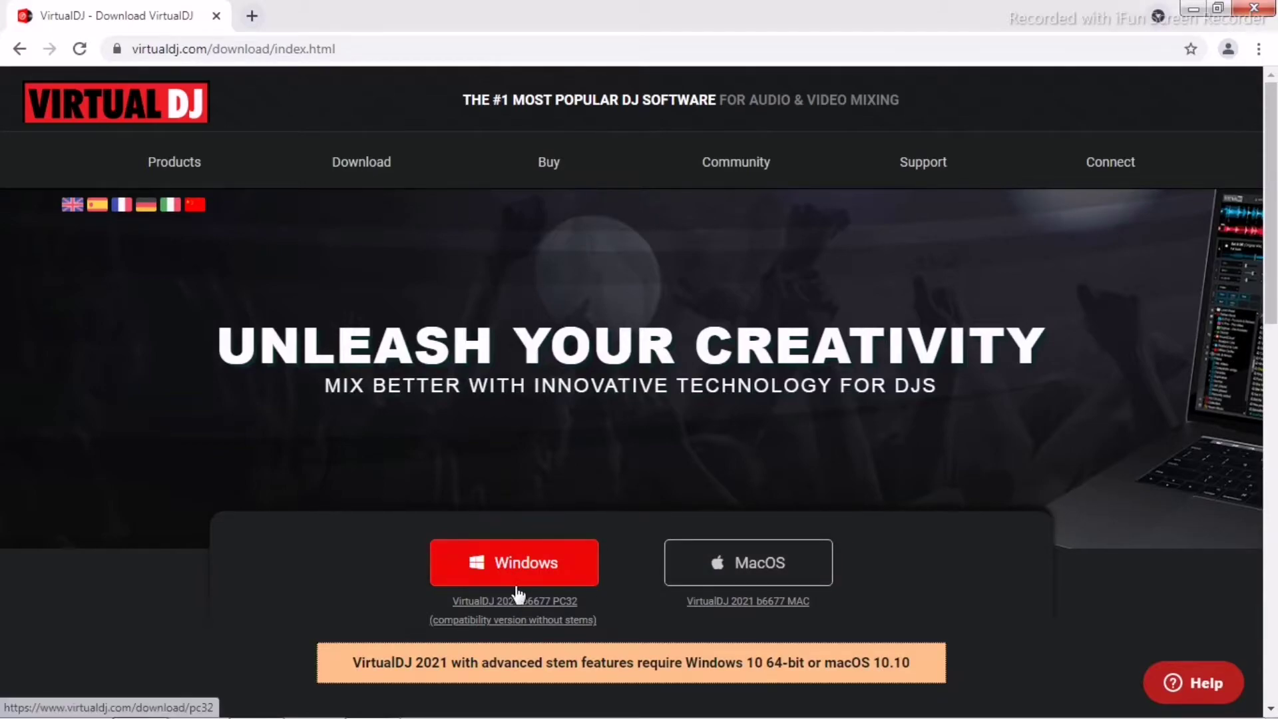
{"action": "scroll", "coordinate": [744, 581], "scroll_direction": "down", "scroll_amount": 2}
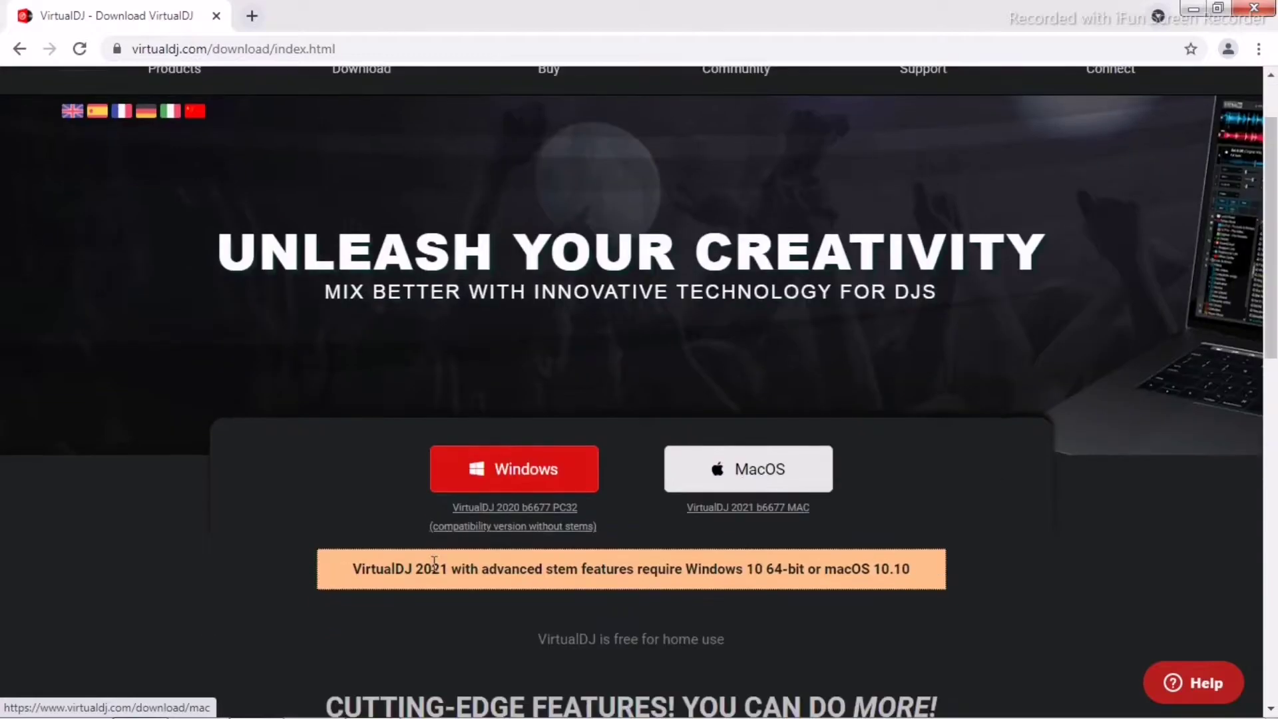
{"action": "left_click", "coordinate": [498, 477]}
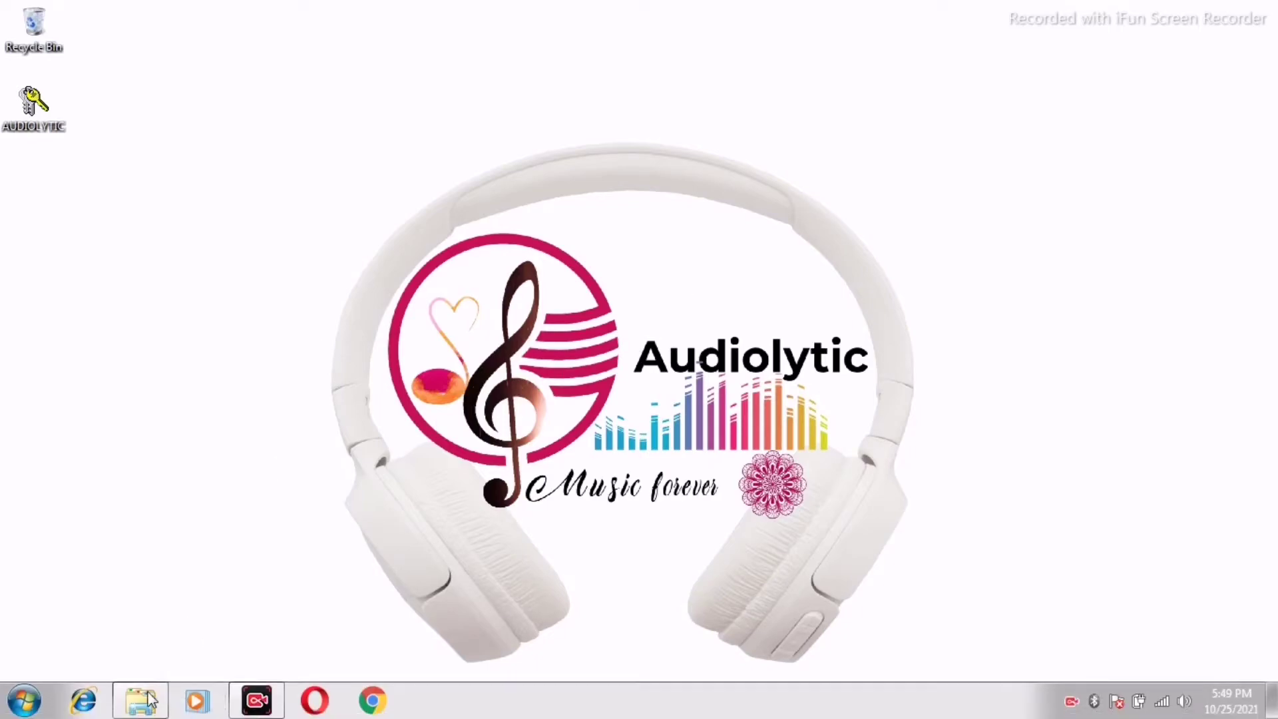
Launch the install_virtualdj_home_v7.4.1-clean installer from the Downloads folder and close the folder window
{"action": "left_click", "coordinate": [141, 700]}
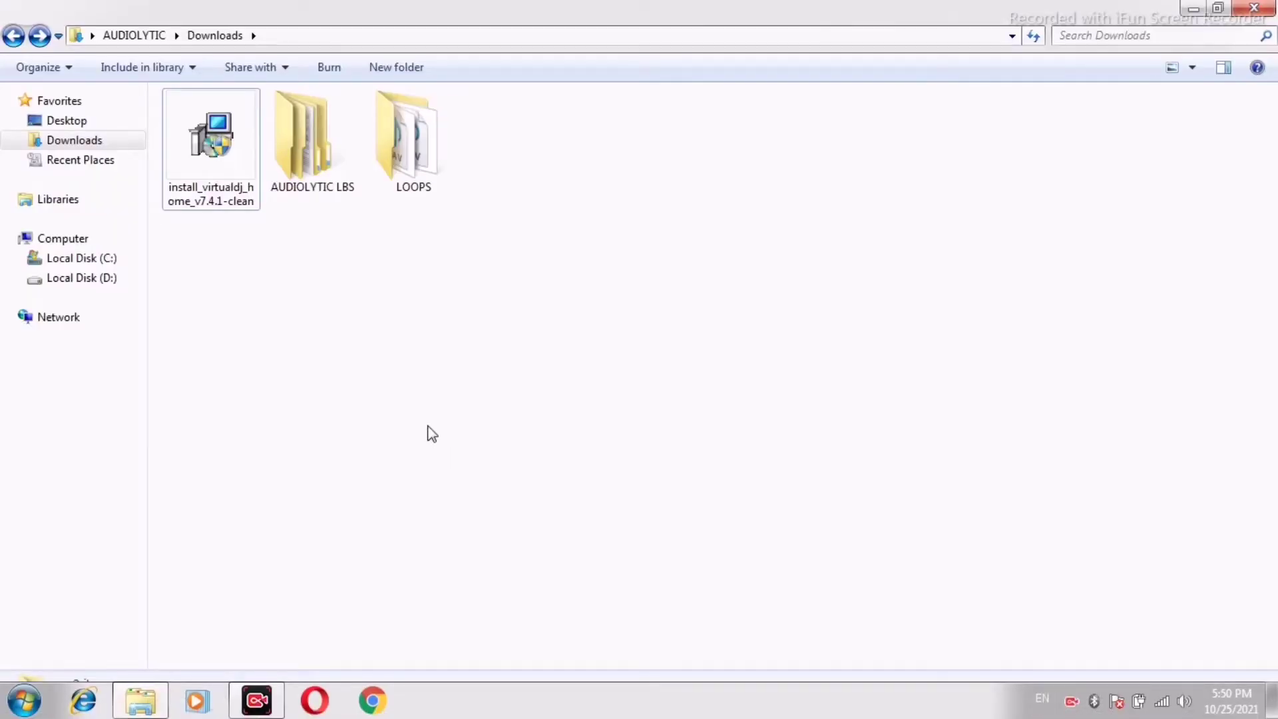
{"action": "left_click", "coordinate": [209, 163]}
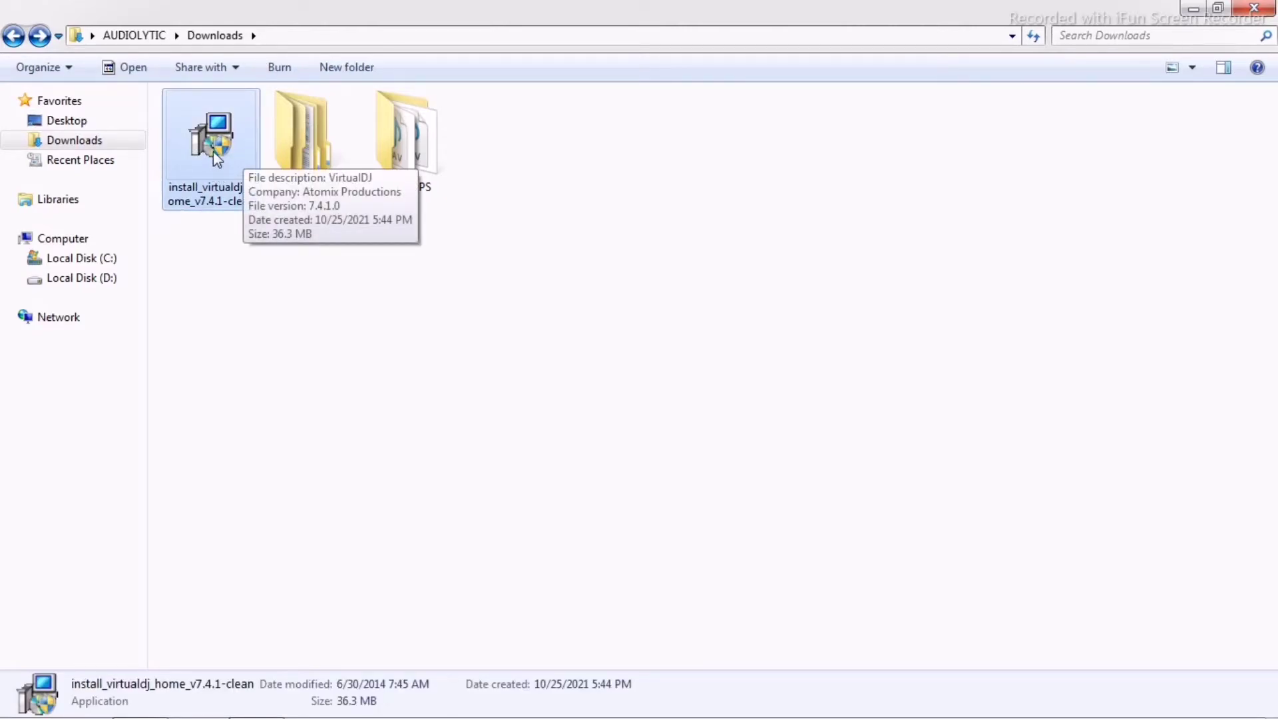
{"action": "double_click", "coordinate": [214, 154]}
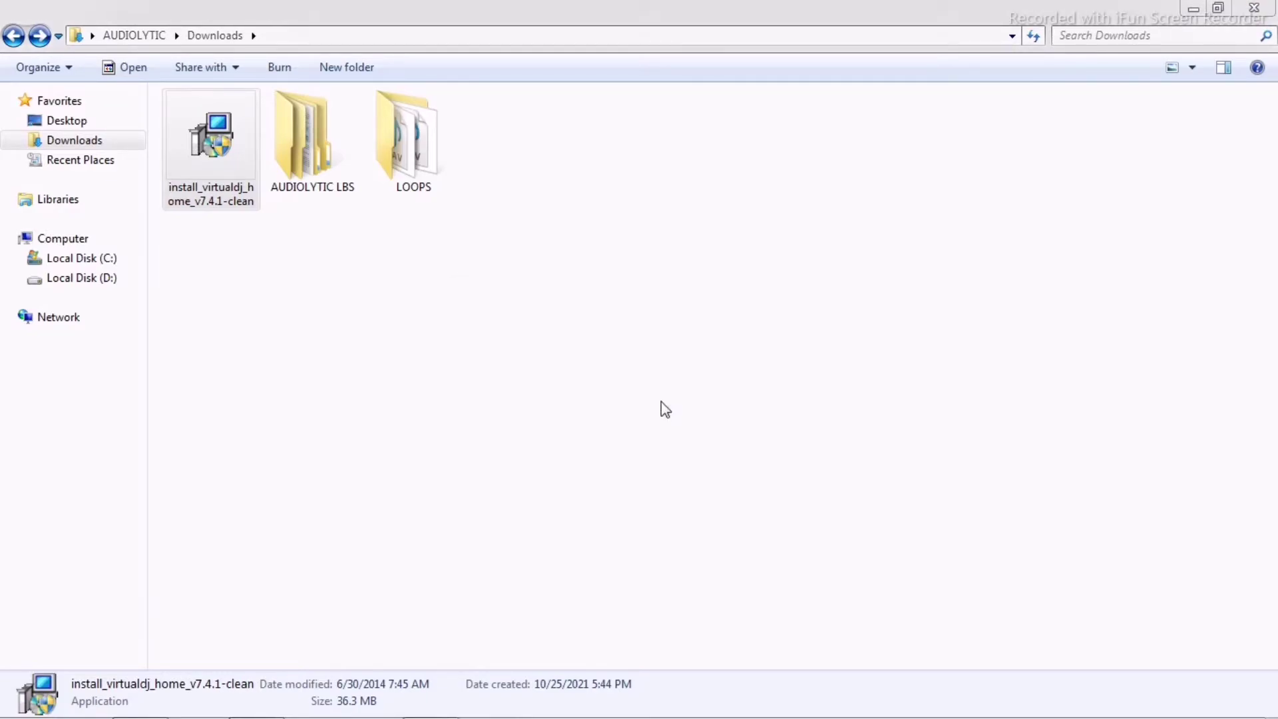
{"action": "left_click", "coordinate": [1251, 12]}
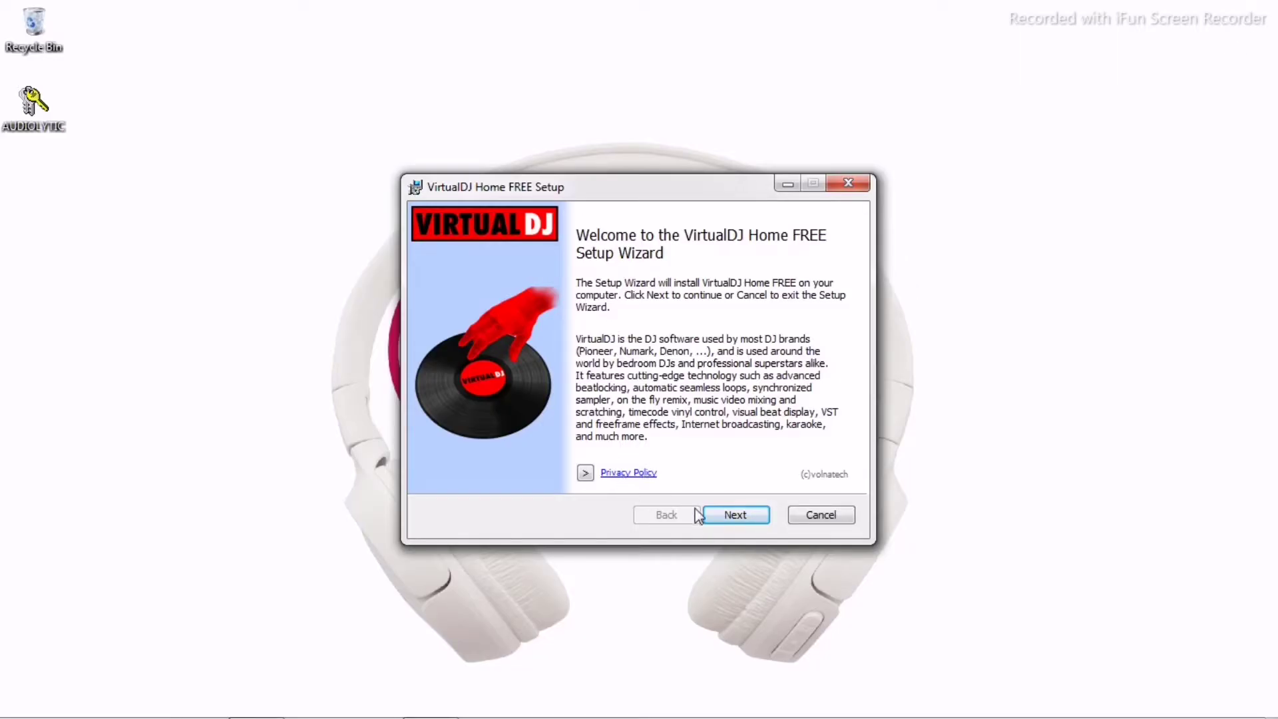
Proceed through the setup wizard, reviewing and accepting the terms of the End-User License Agreement
{"action": "left_click", "coordinate": [732, 519]}
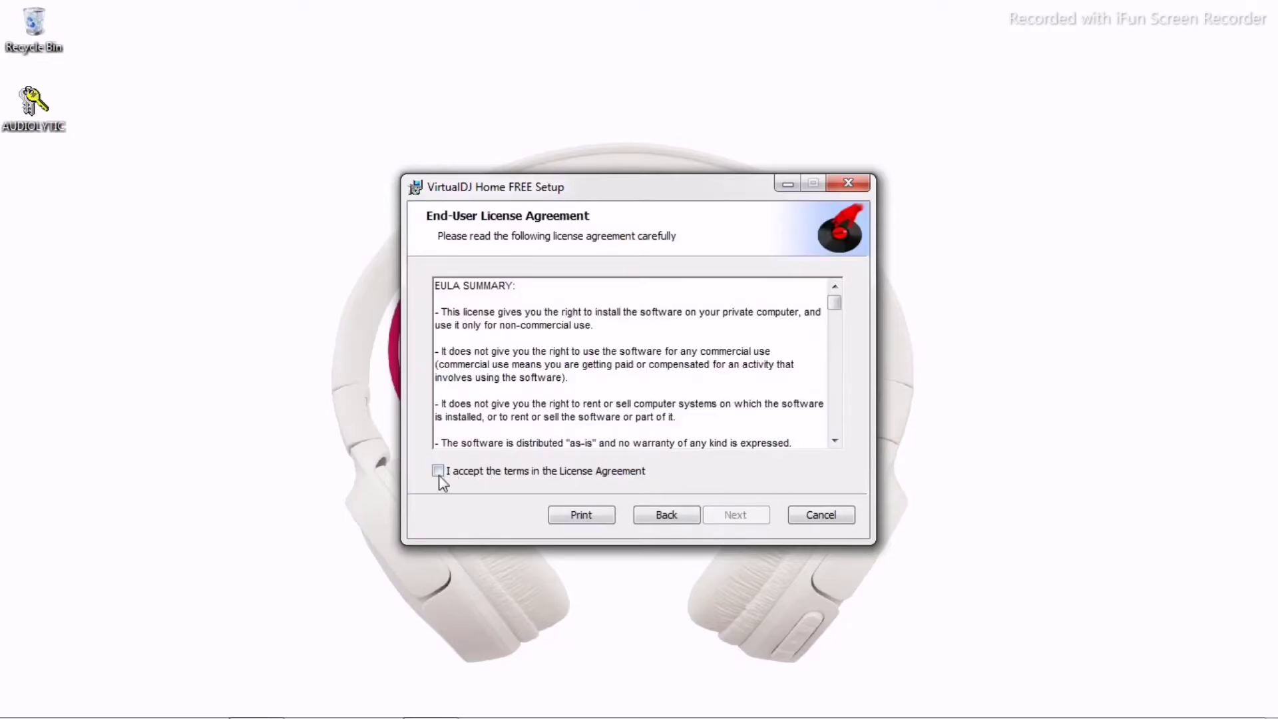
{"action": "left_click", "coordinate": [438, 477]}
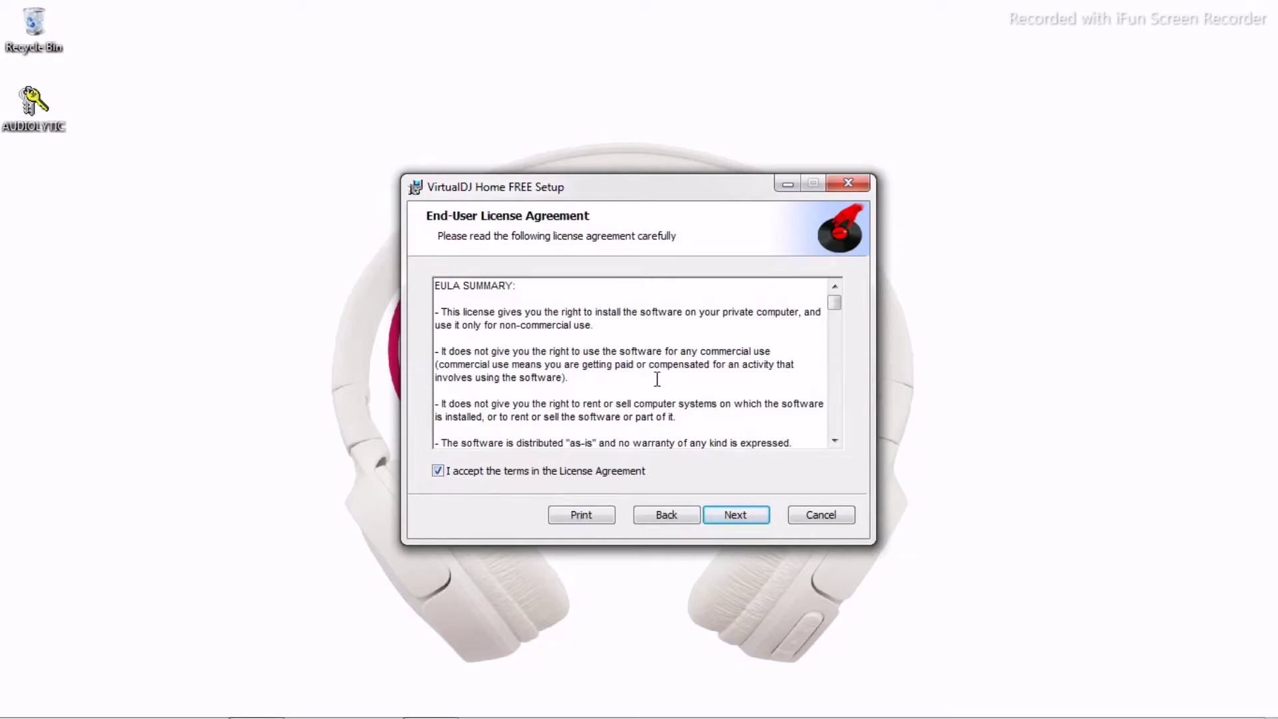
{"action": "left_click_drag", "start_coordinate": [835, 304], "coordinate": [824, 422]}
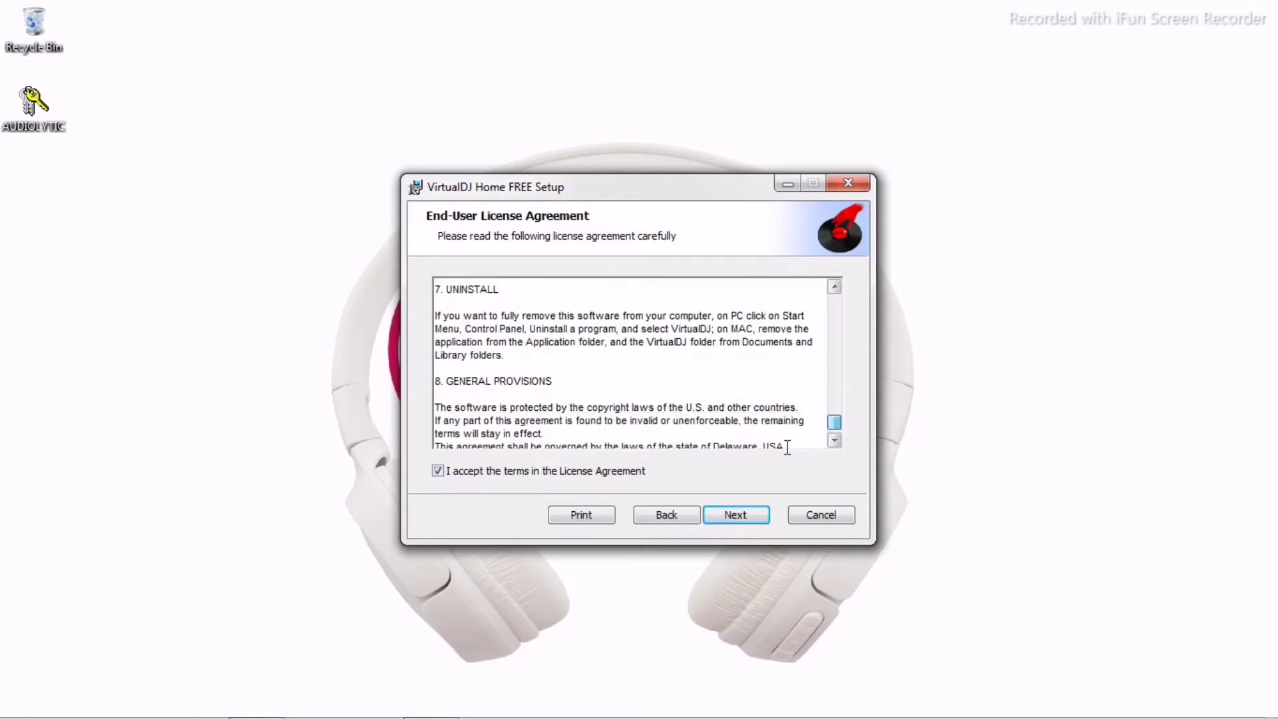
{"action": "left_click", "coordinate": [737, 515]}
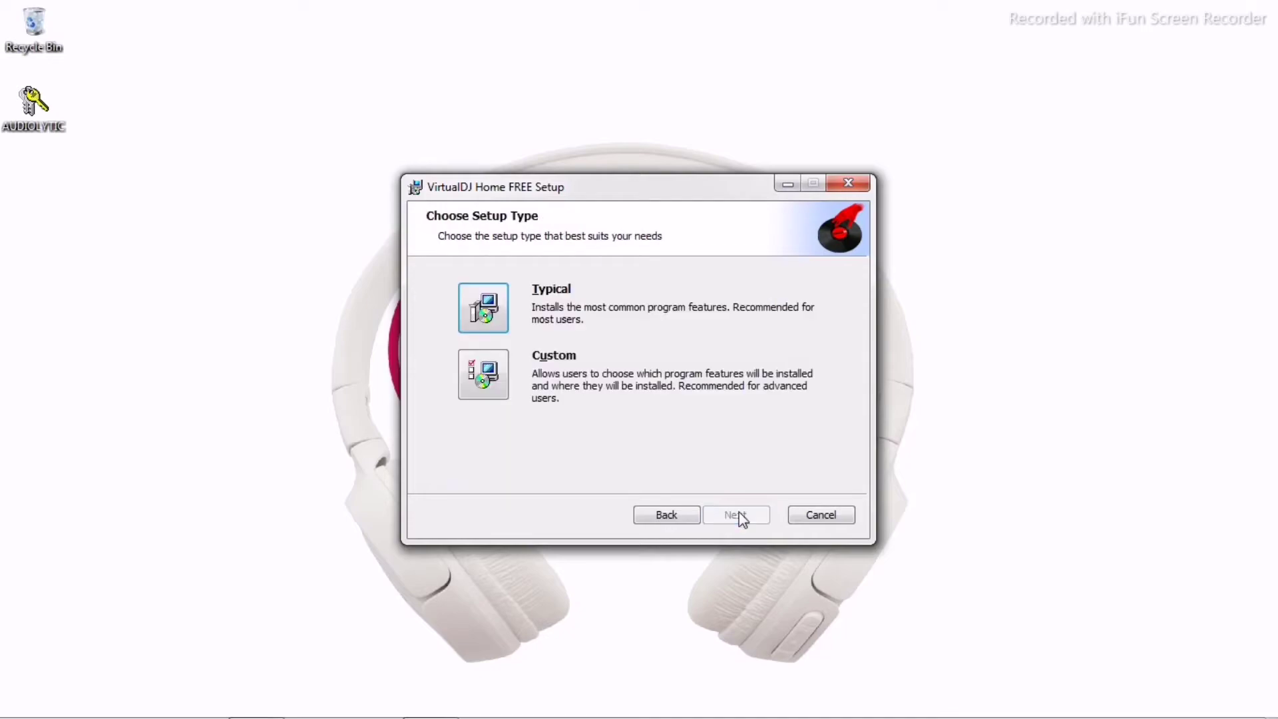
Install VirtualDJ Home FREE with the Typical setup type and finish the wizard with Launch VirtualDJ enabled
{"action": "left_click", "coordinate": [488, 317]}
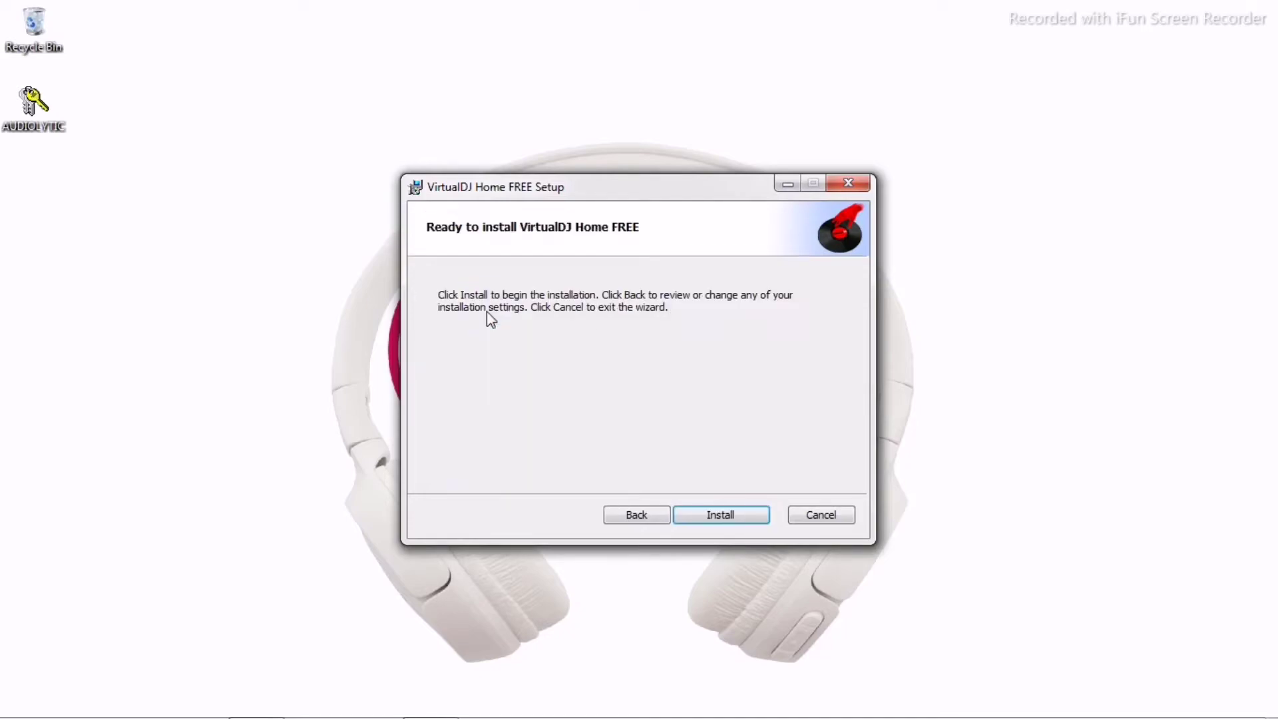
{"action": "left_click", "coordinate": [723, 517]}
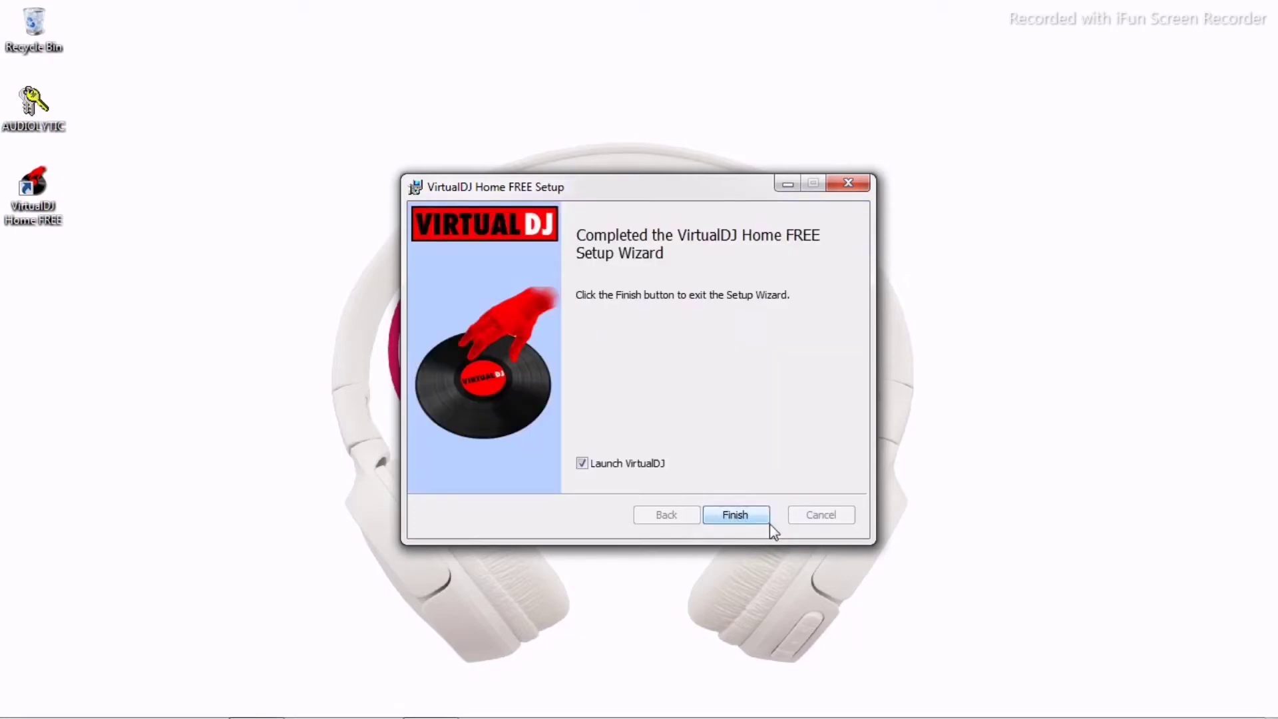
{"action": "left_click", "coordinate": [737, 516]}
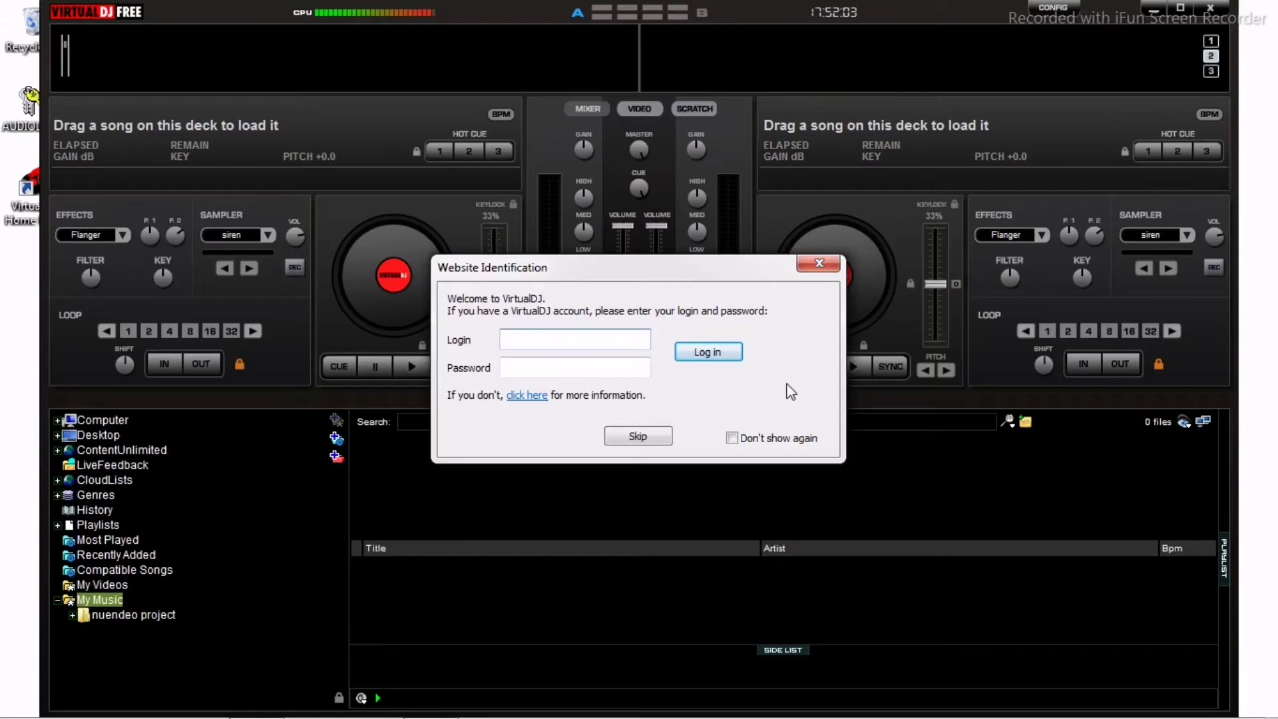
Skip the website login and decline the download of the new VirtualDJ version
{"action": "left_click", "coordinate": [731, 437]}
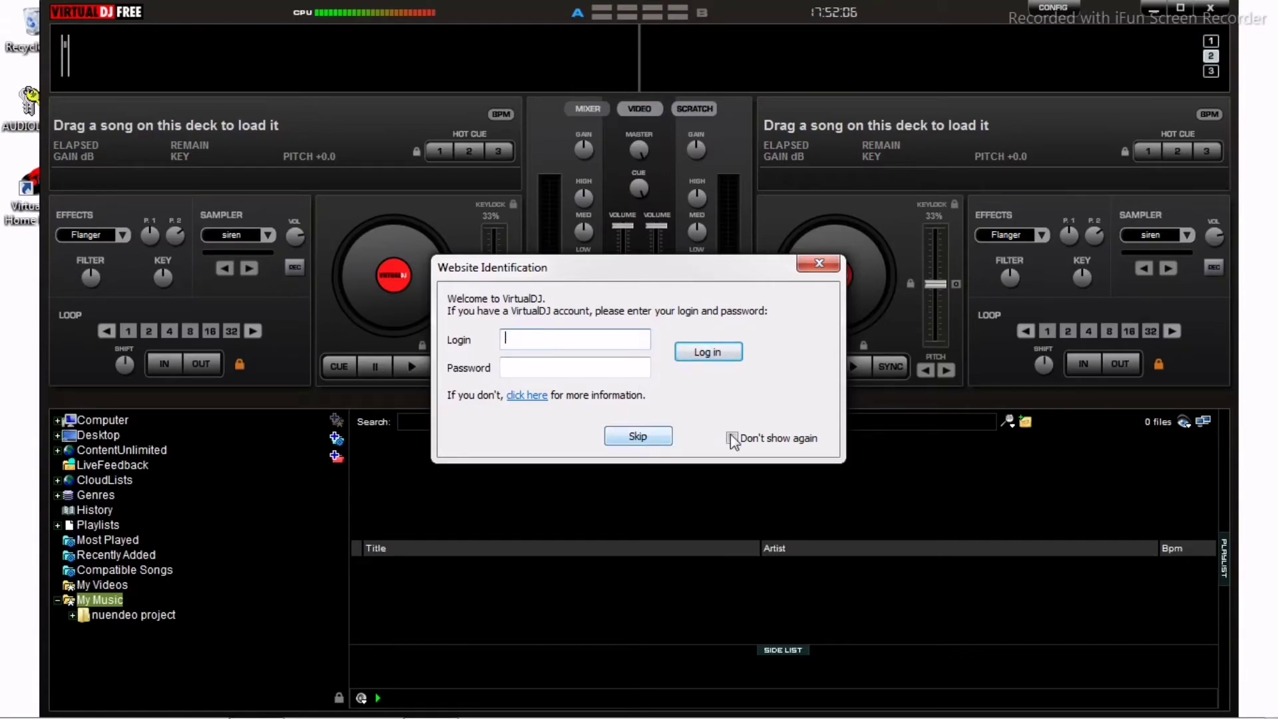
{"action": "left_click", "coordinate": [655, 438]}
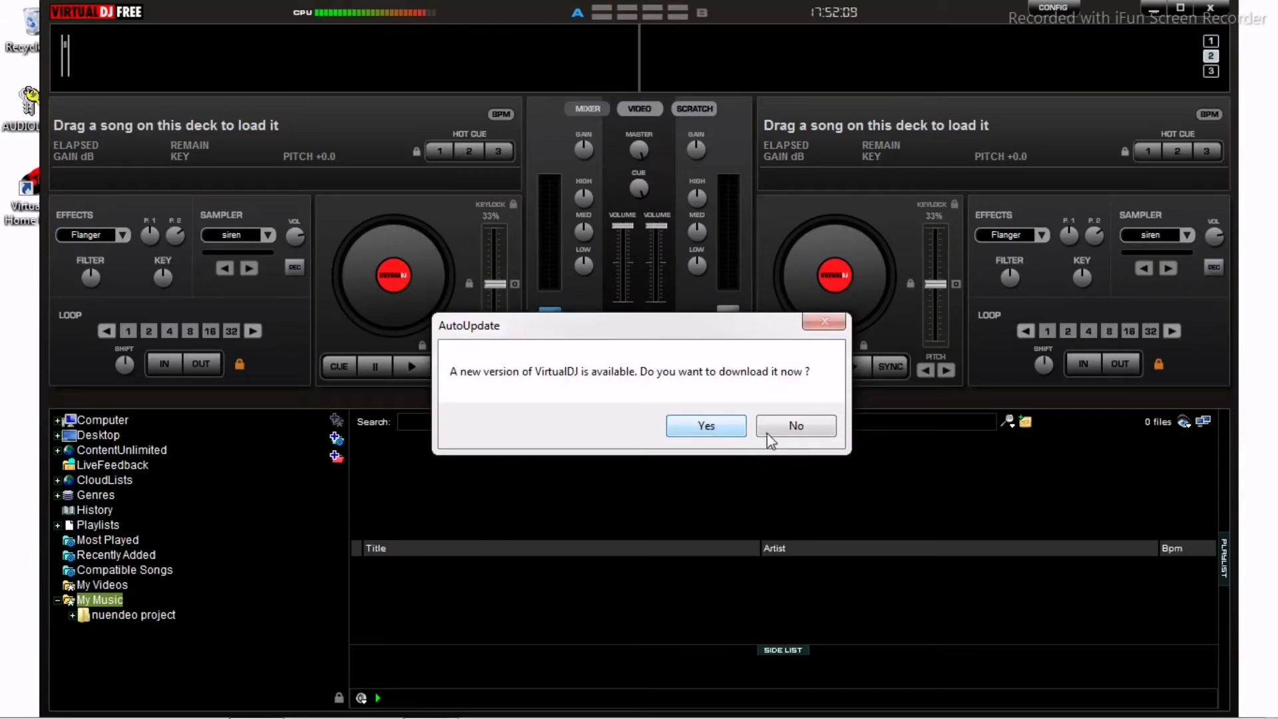
{"action": "left_click", "coordinate": [796, 425]}
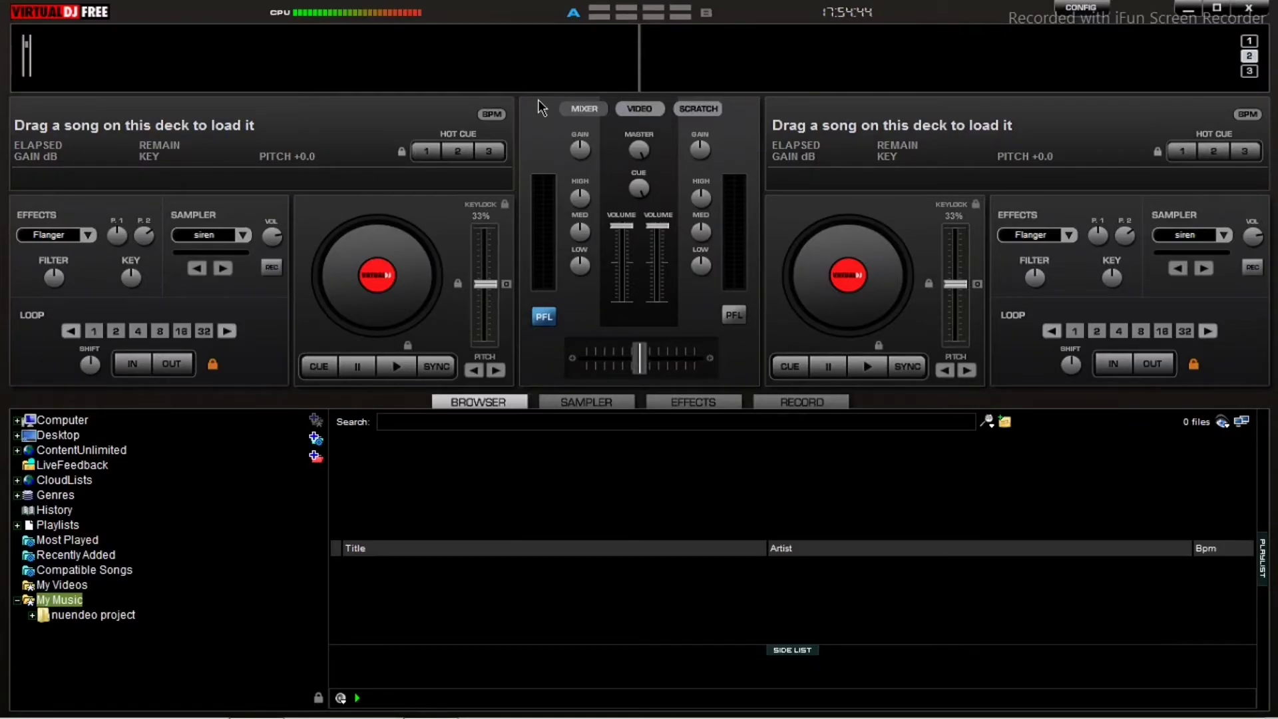
Browse Local Disk (D:) to the Guitar Loops folder inside MELODIES
{"action": "left_click", "coordinate": [357, 366]}
{"action": "left_click", "coordinate": [18, 420]}
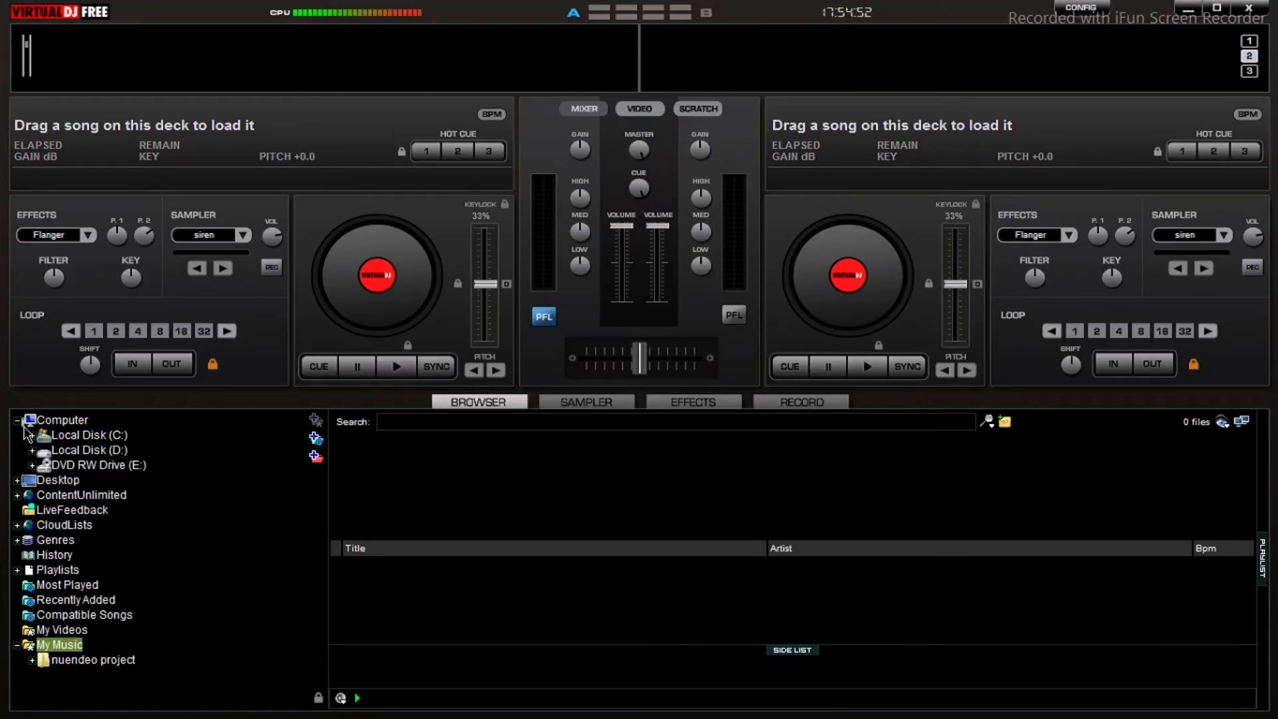
{"action": "left_click", "coordinate": [79, 452]}
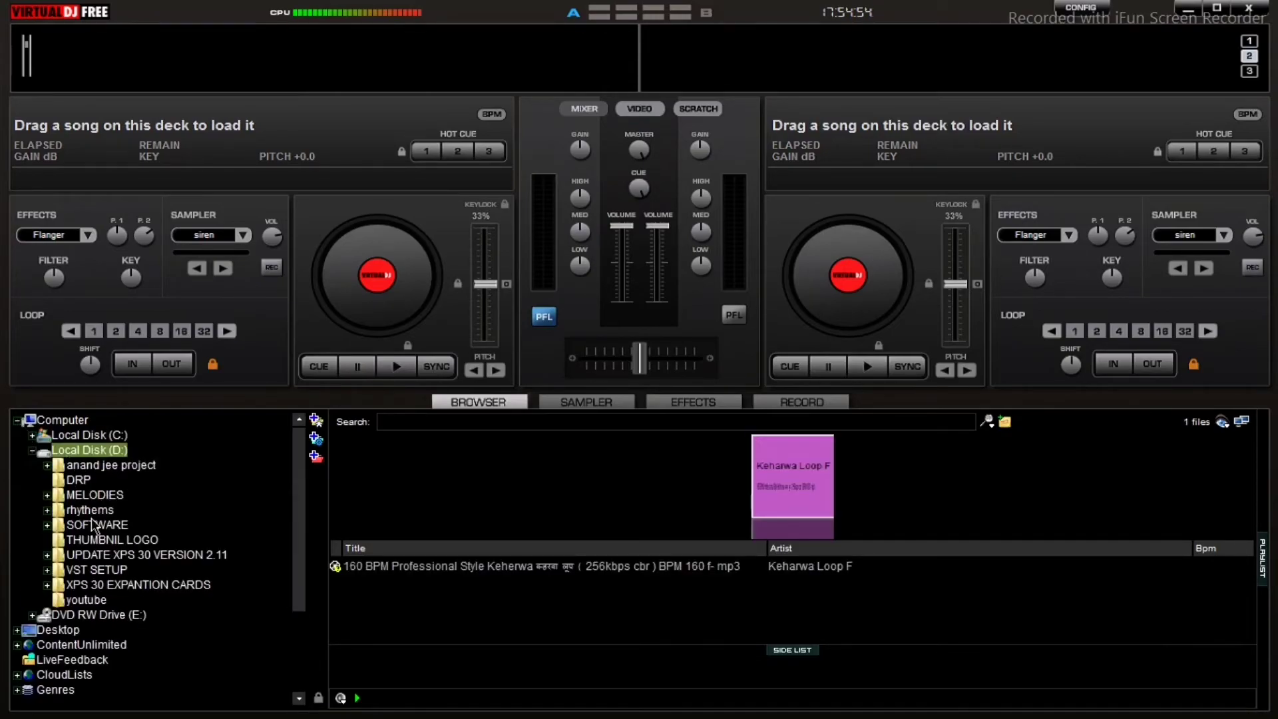
{"action": "left_click", "coordinate": [82, 497]}
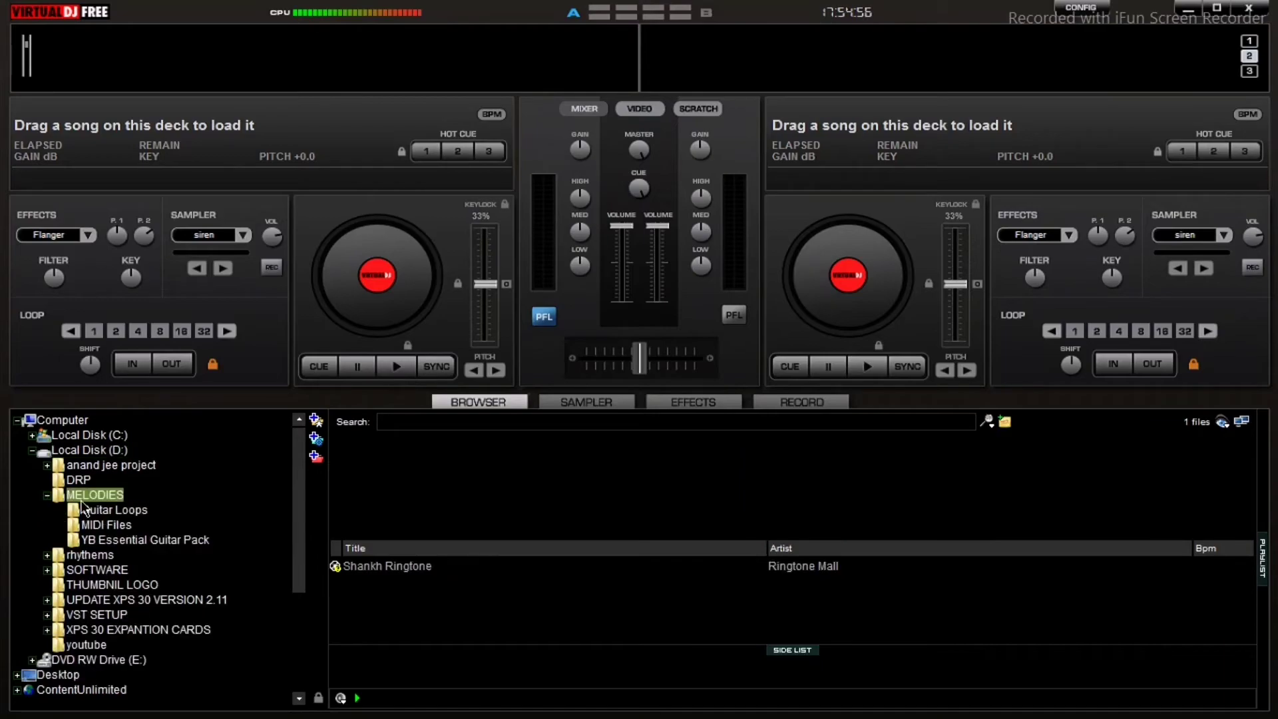
{"action": "left_click", "coordinate": [105, 511]}
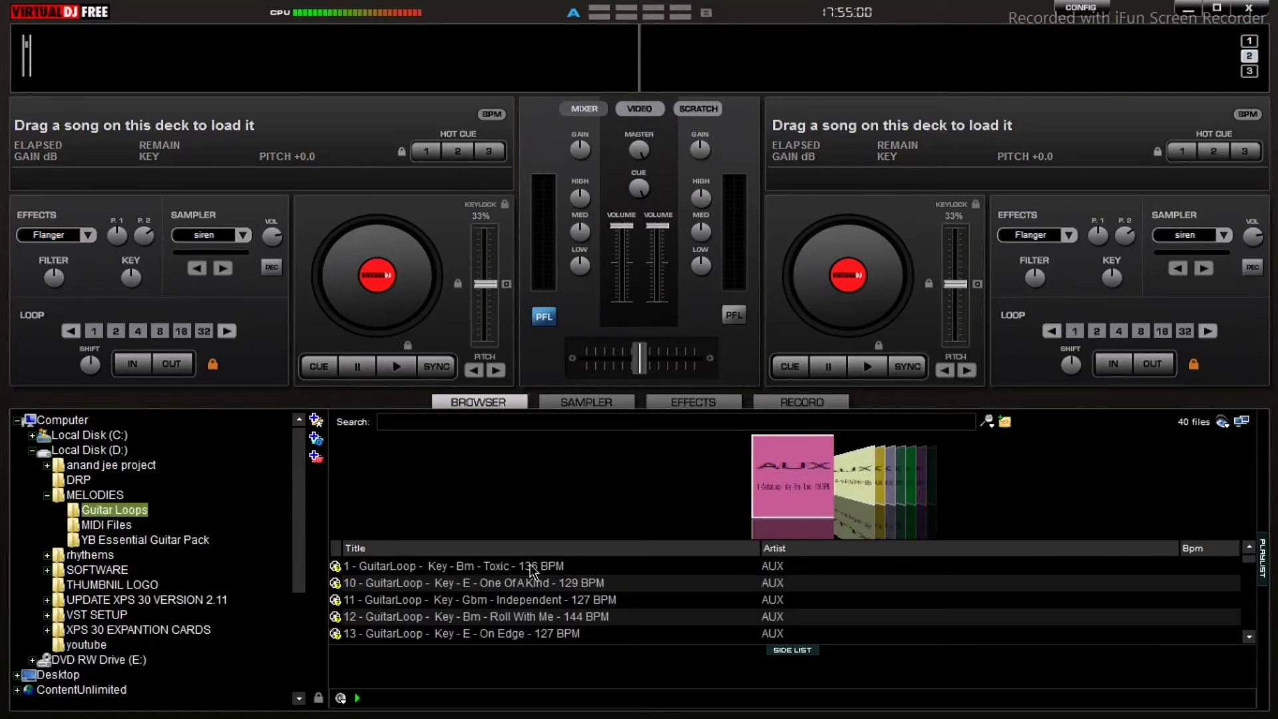
Load "1 - GuitarLoop - Key - Bm - Toxic - 136 BPM" onto deck A, play it briefly and pause it
{"action": "left_click", "coordinate": [491, 567]}
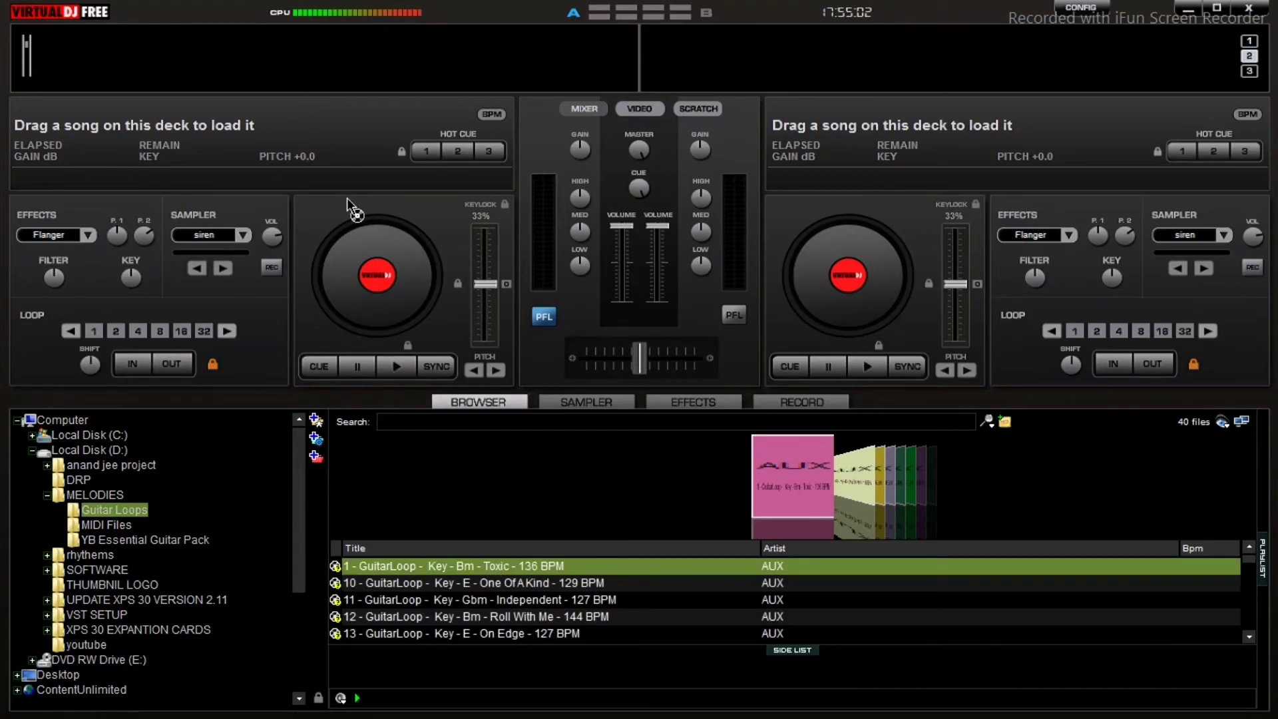
{"action": "left_click_drag", "start_coordinate": [233, 176], "coordinate": [234, 178]}
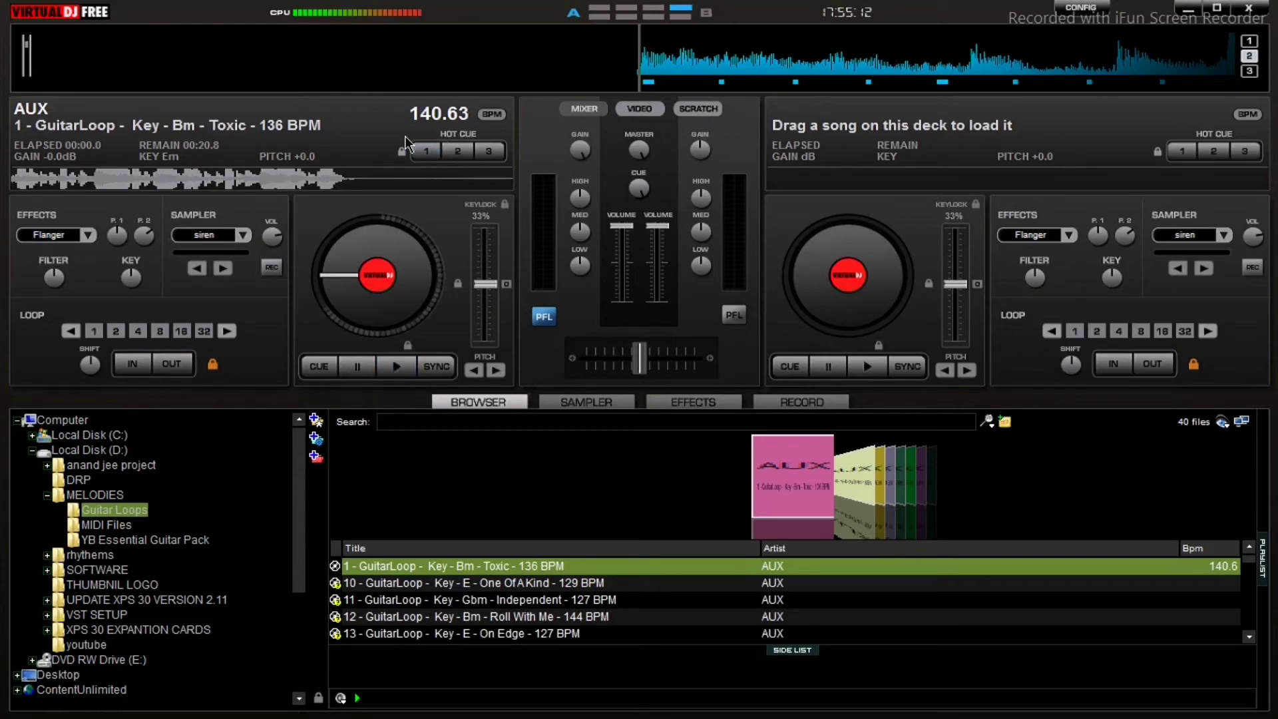
{"action": "key", "text": "space"}
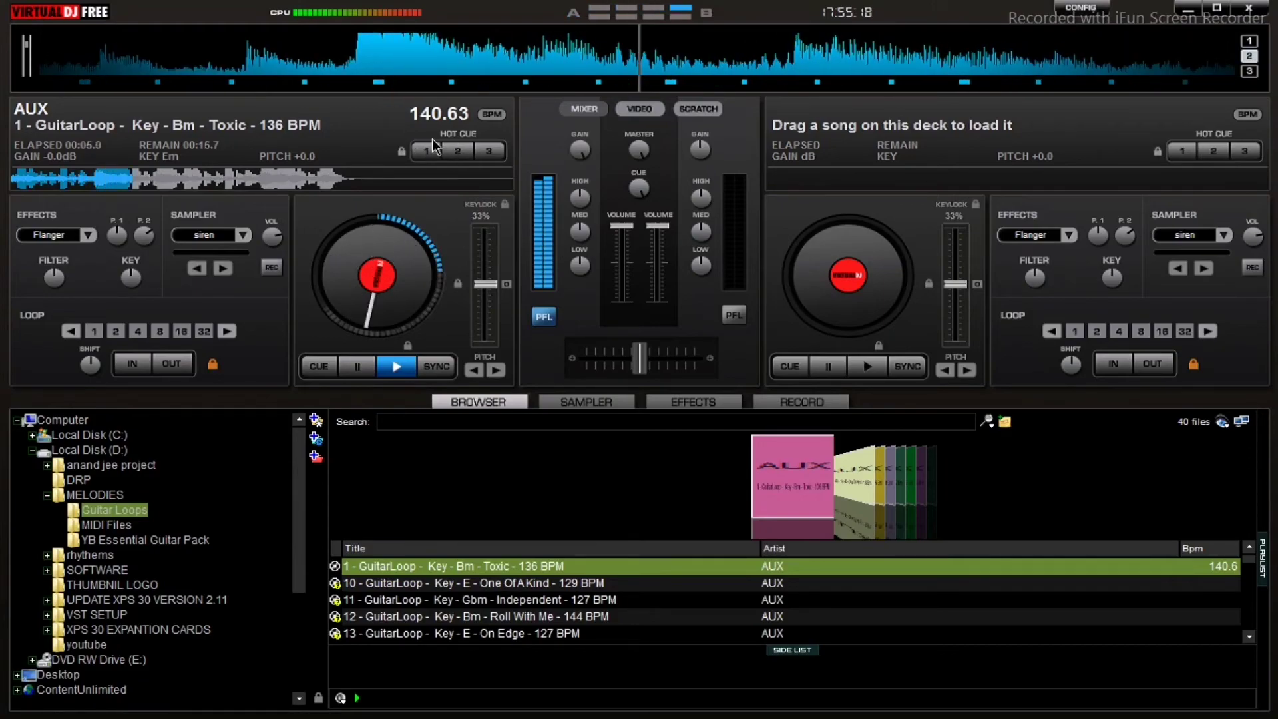
{"action": "key", "text": "space"}
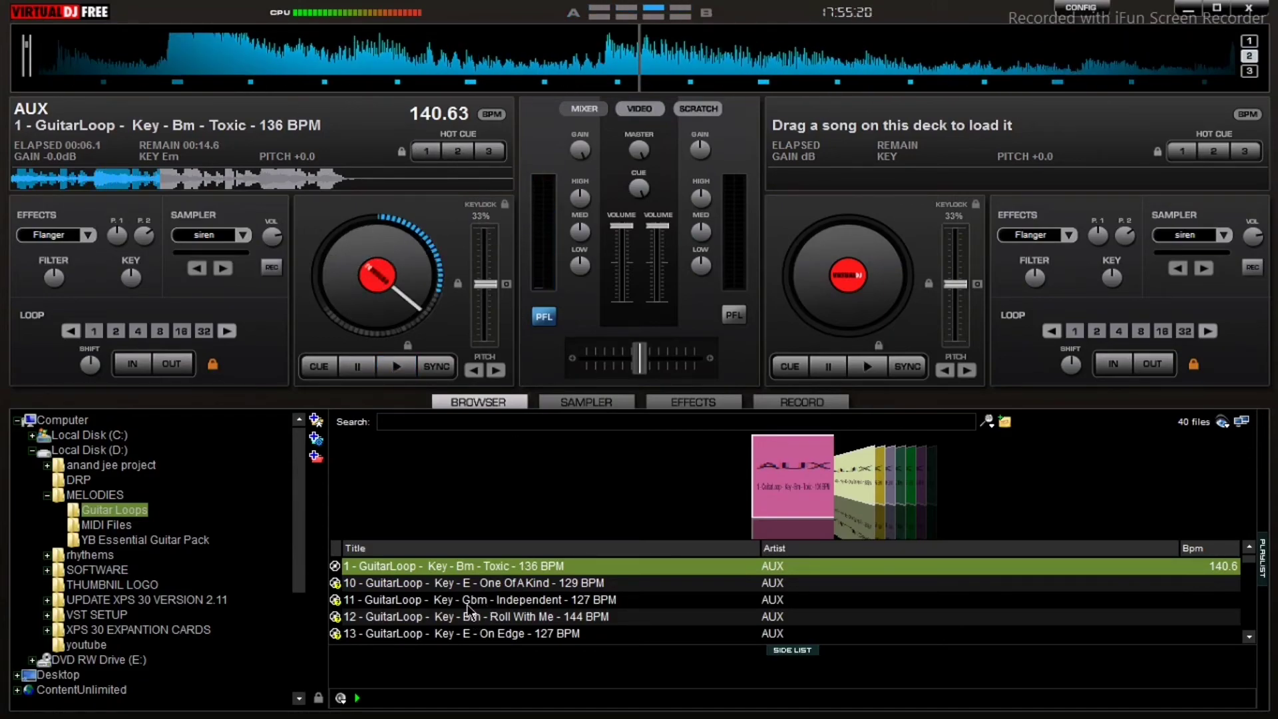
Load "11 - GuitarLoop - Key - Gbm - Independent - 127 BPM" onto deck B, play it briefly and pause it
{"action": "left_click_drag", "start_coordinate": [576, 600], "coordinate": [837, 174]}
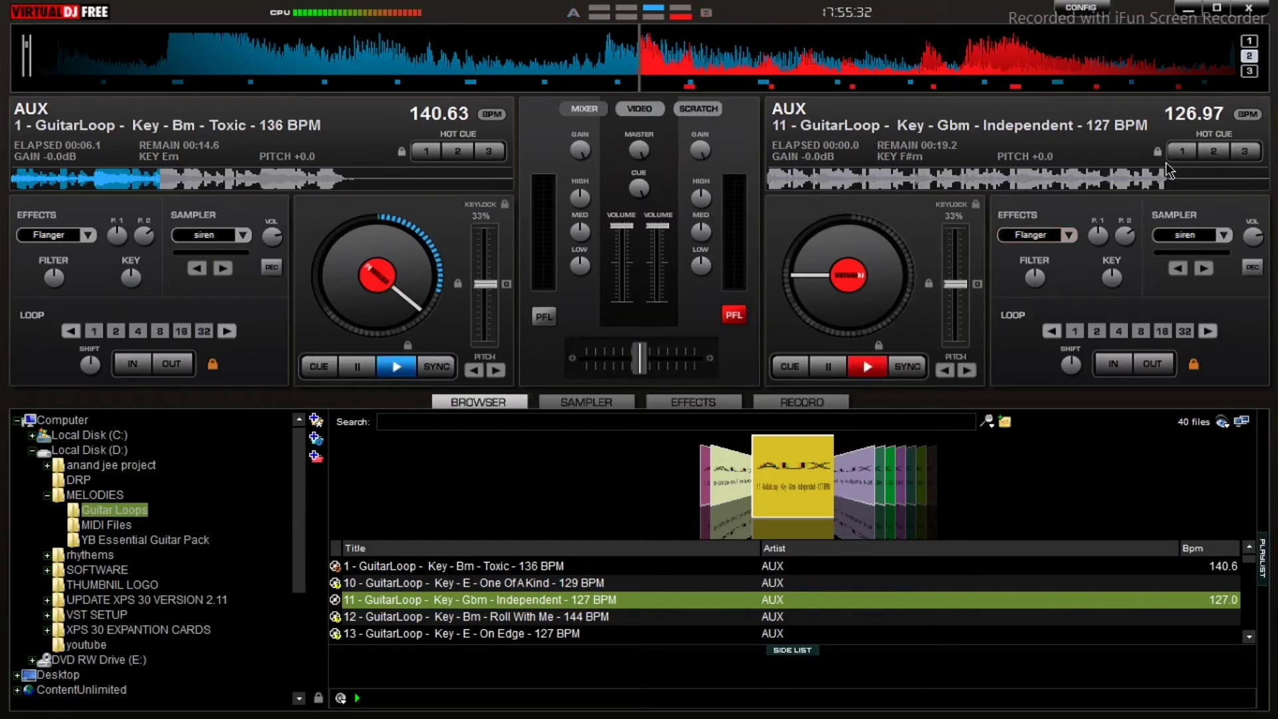
{"action": "left_click", "coordinate": [871, 365]}
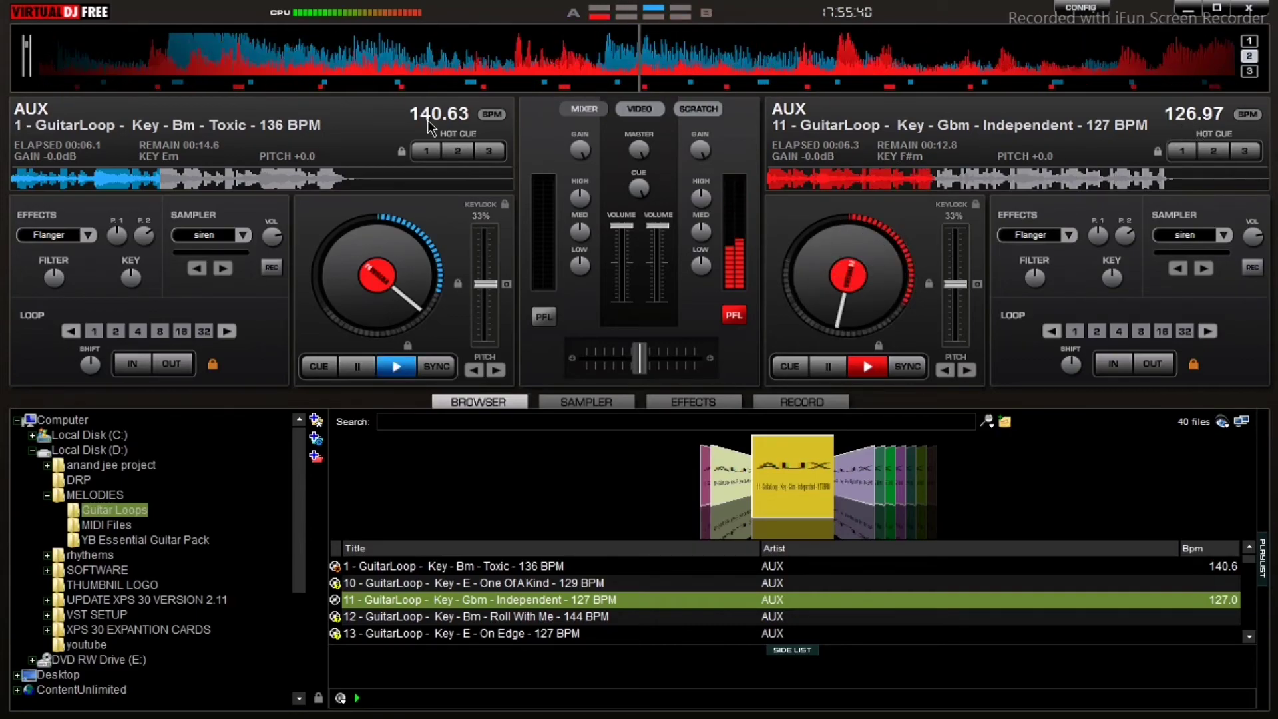
{"action": "key", "text": "space"}
{"action": "left_click", "coordinate": [501, 155]}
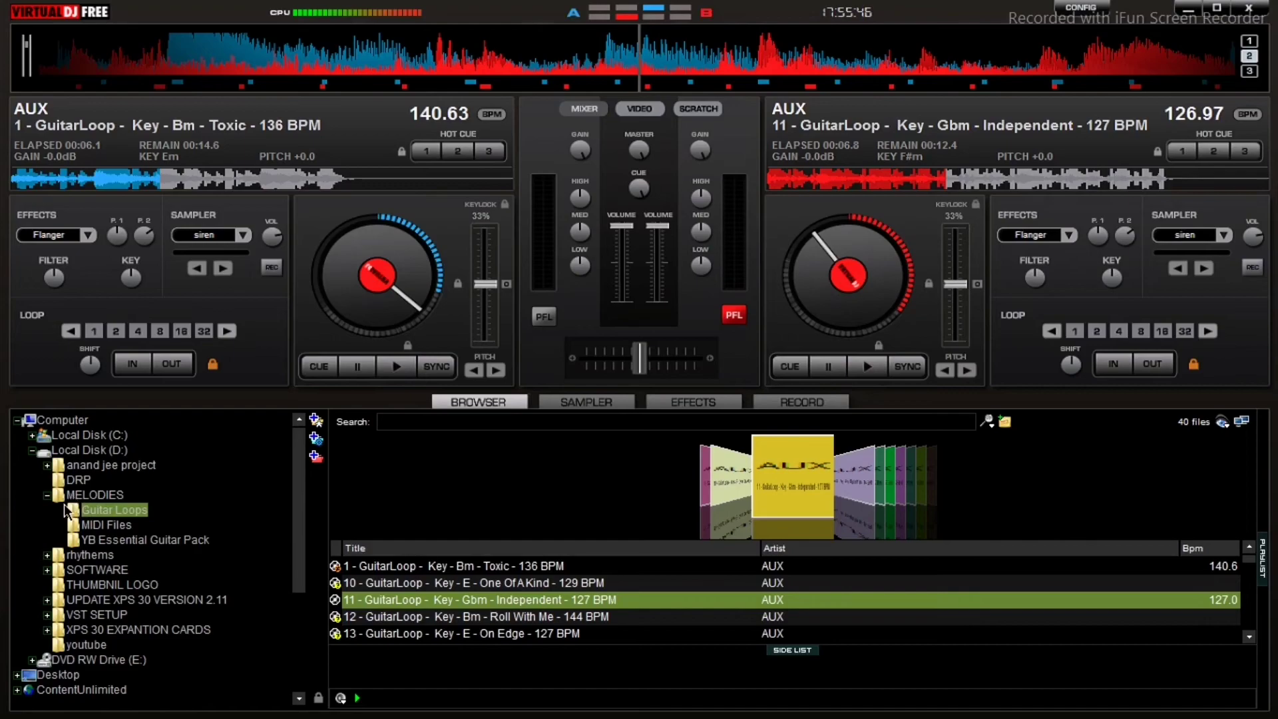
Browse the rhythems folder through FOLDER NO 01 and part 1 to the R K LOOPS 082 2-4 Samples folder
{"action": "left_click", "coordinate": [47, 556]}
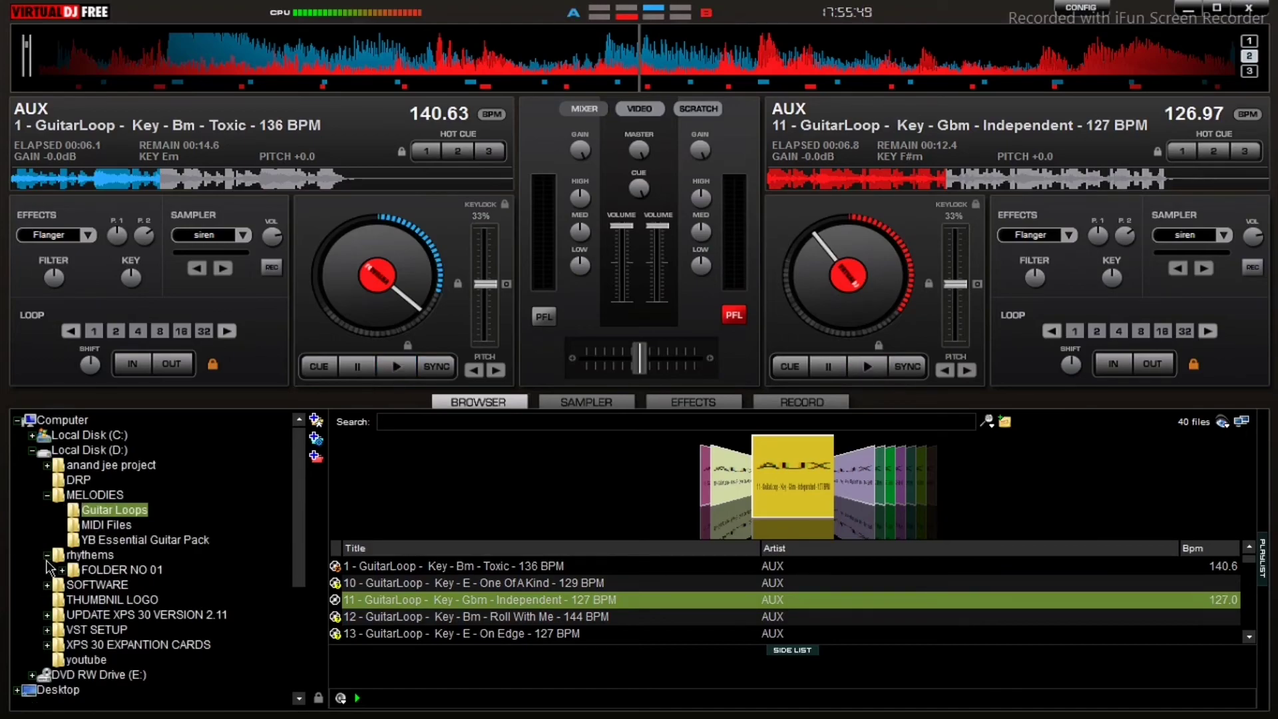
{"action": "left_click", "coordinate": [85, 575]}
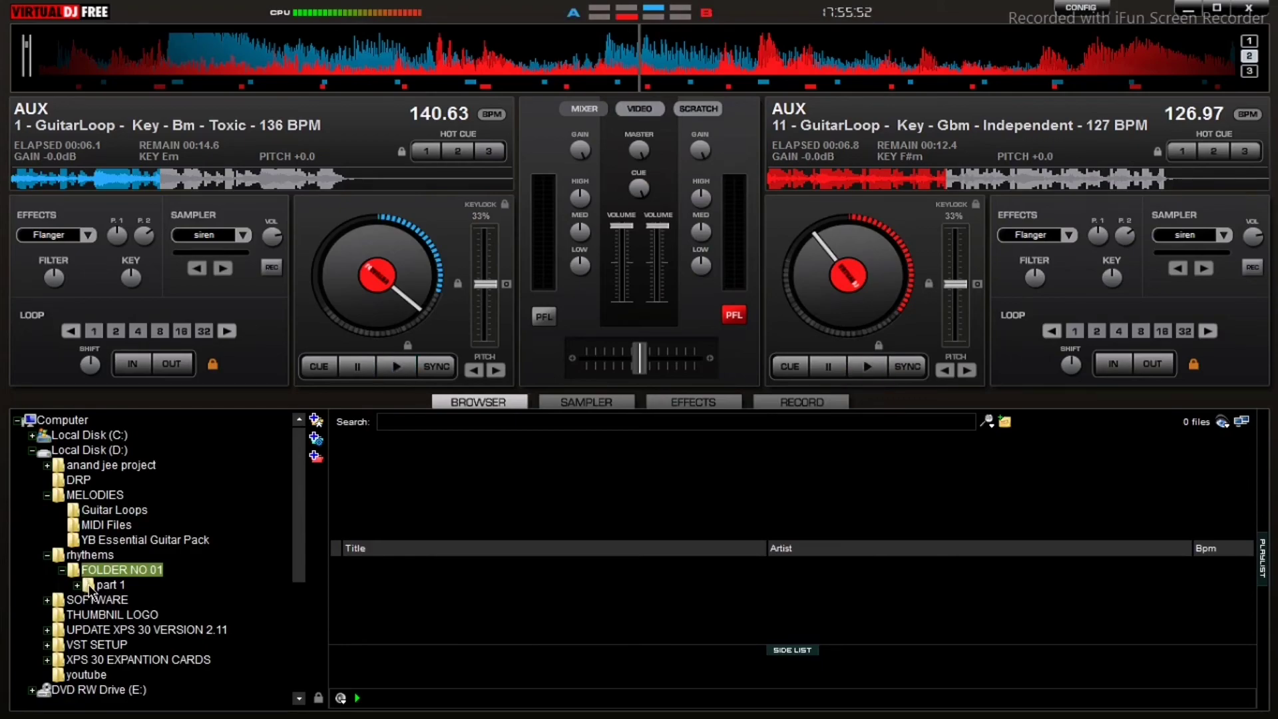
{"action": "left_click", "coordinate": [114, 586]}
{"action": "left_click", "coordinate": [151, 602]}
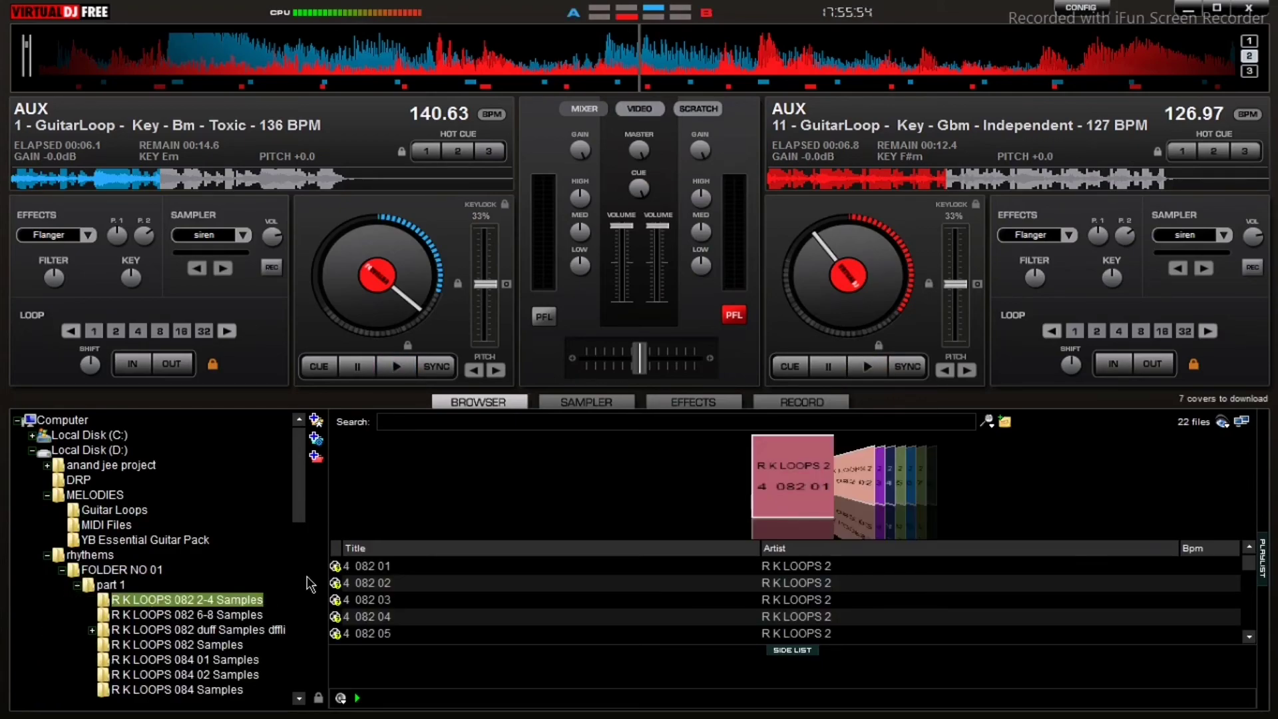
Load the R K LOOPS 2 loops "4 082 01" onto deck A and "4 082 04" onto deck B and play them
{"action": "left_click_drag", "start_coordinate": [348, 385], "coordinate": [193, 176]}
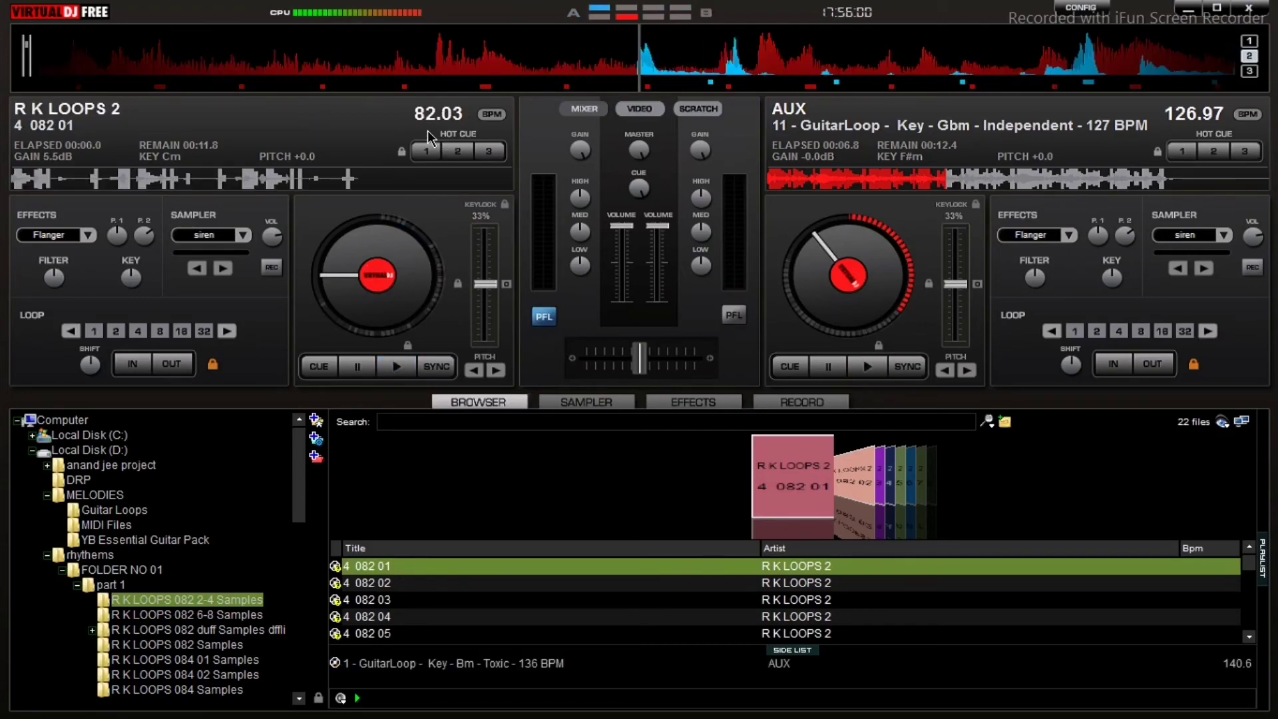
{"action": "left_click", "coordinate": [395, 371]}
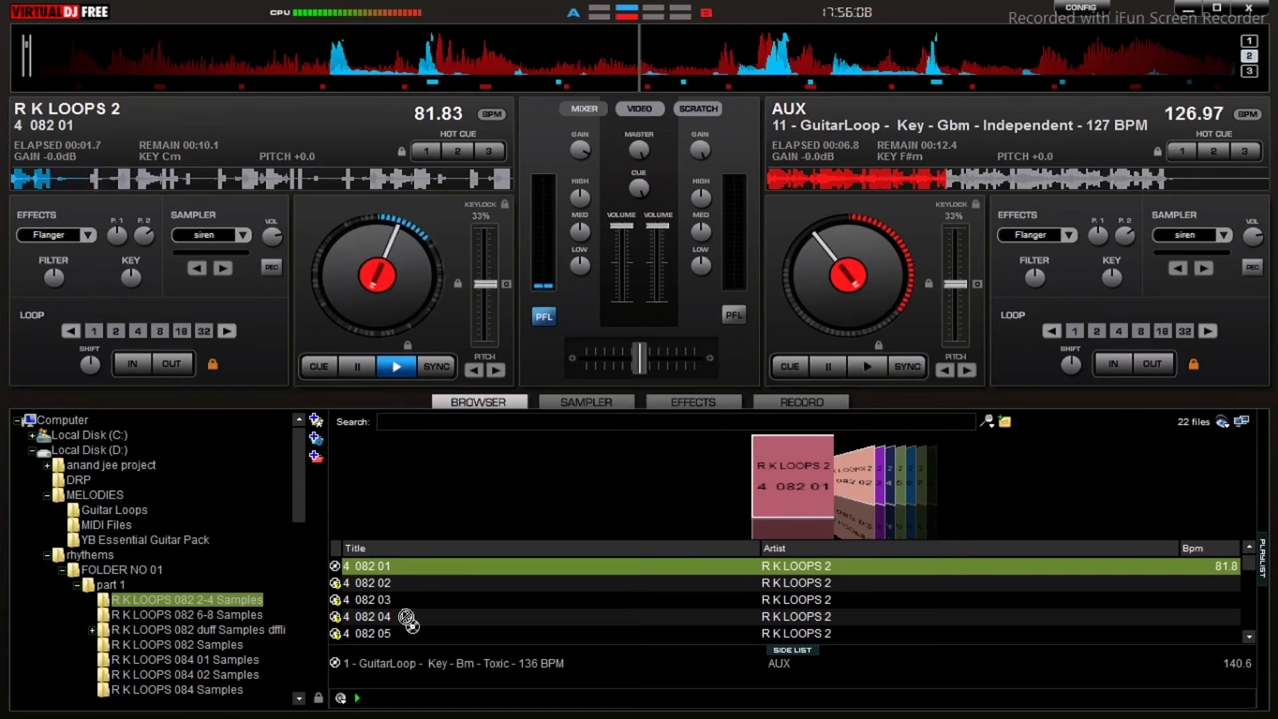
{"action": "left_click_drag", "start_coordinate": [408, 621], "coordinate": [841, 185]}
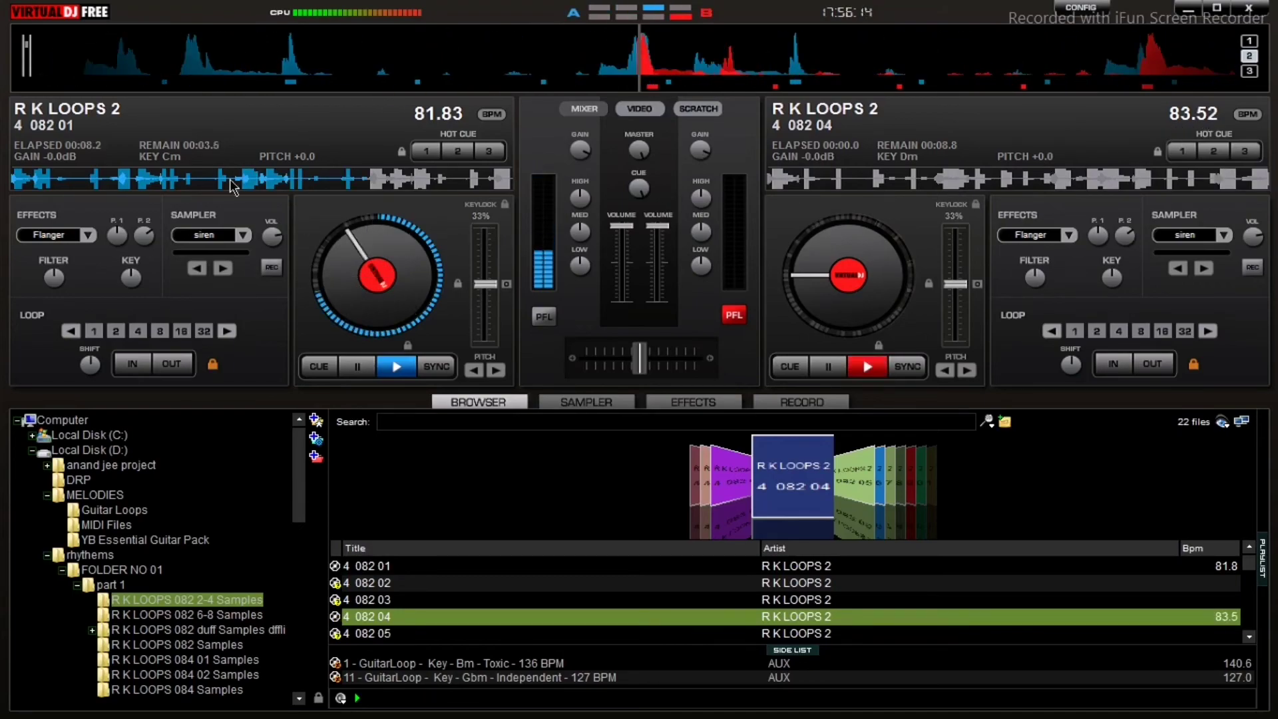
{"action": "key", "text": "space"}
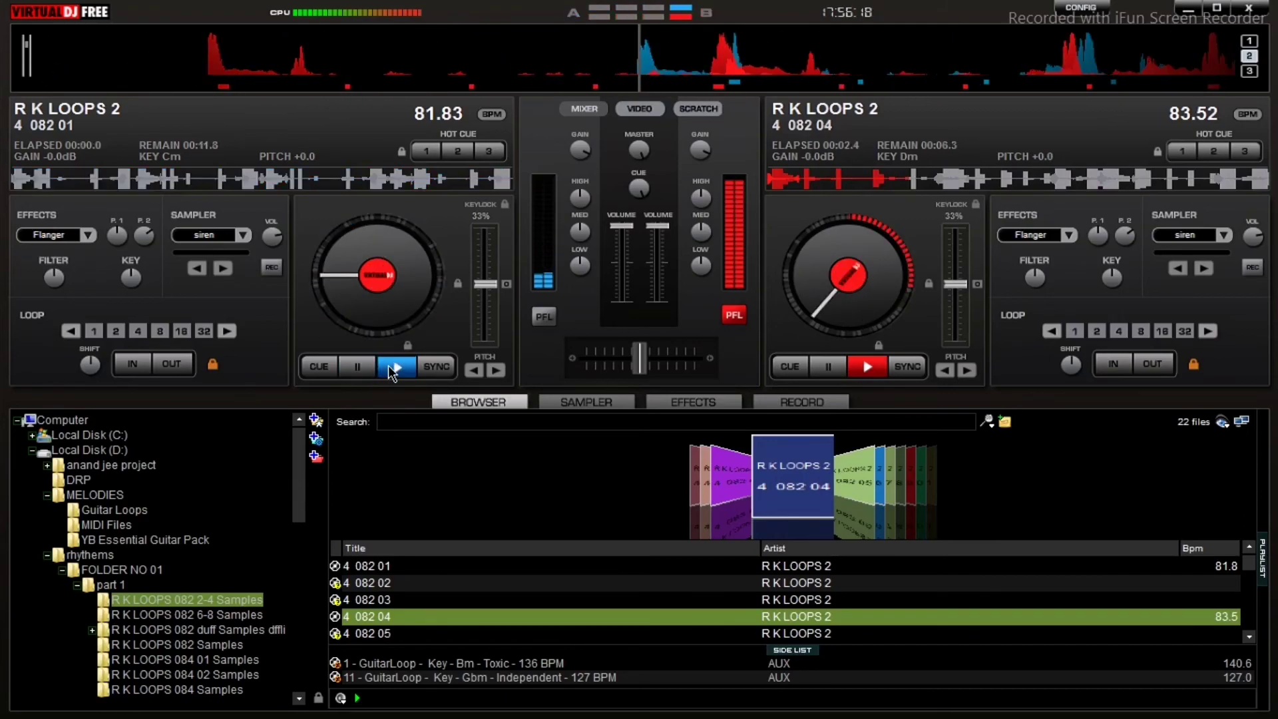
Restart the "4 082 01" loop on deck A and the "4 082 04" loop on deck B and play both together
{"action": "left_click", "coordinate": [393, 370]}
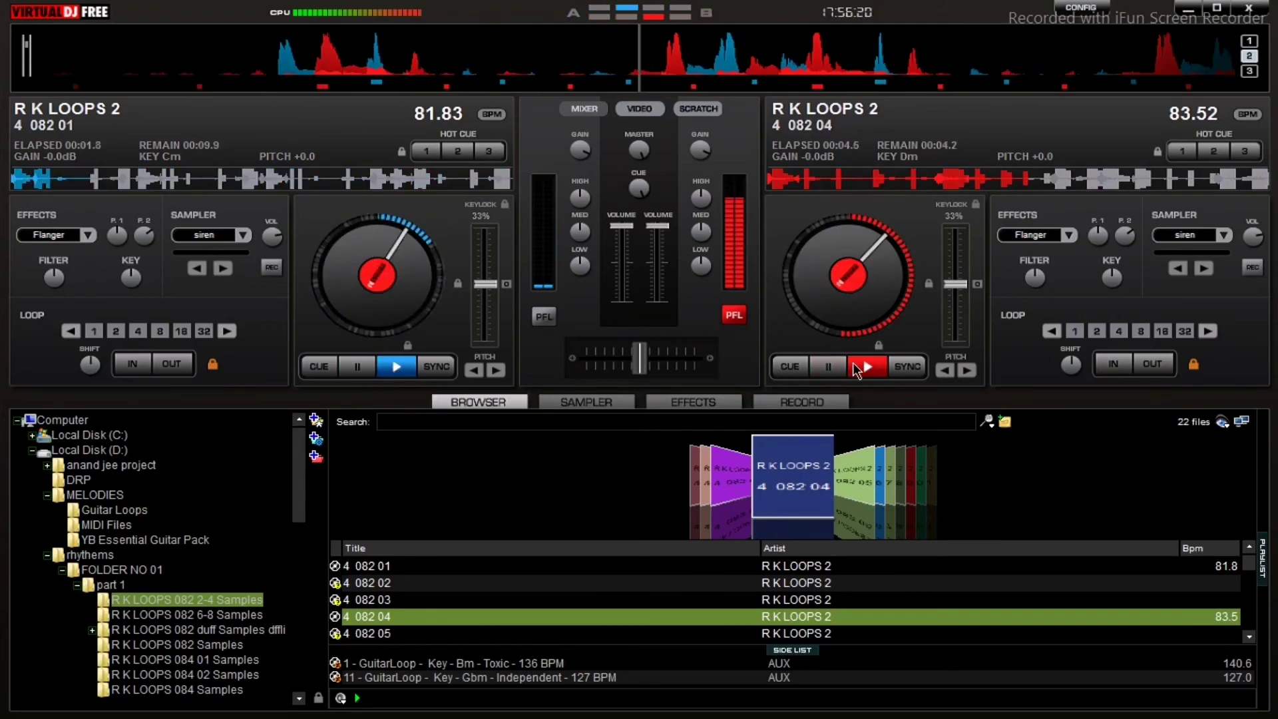
{"action": "left_click", "coordinate": [852, 368]}
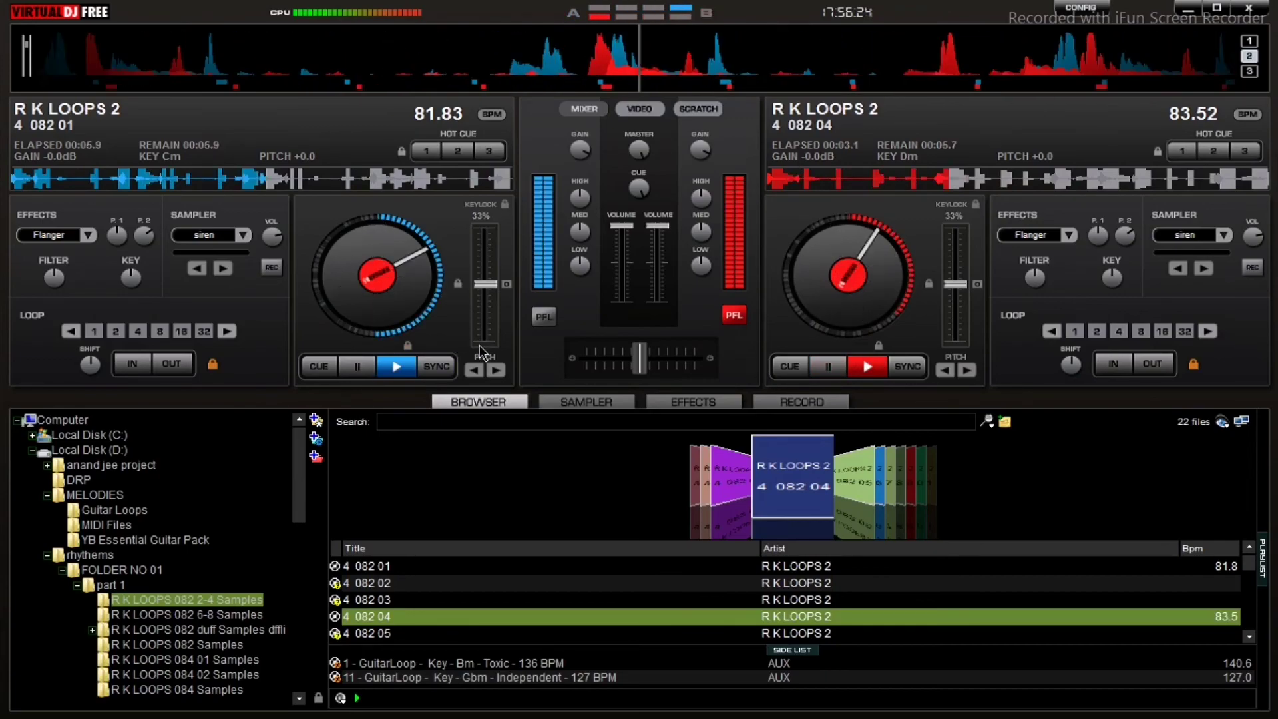
{"action": "key", "text": "space"}
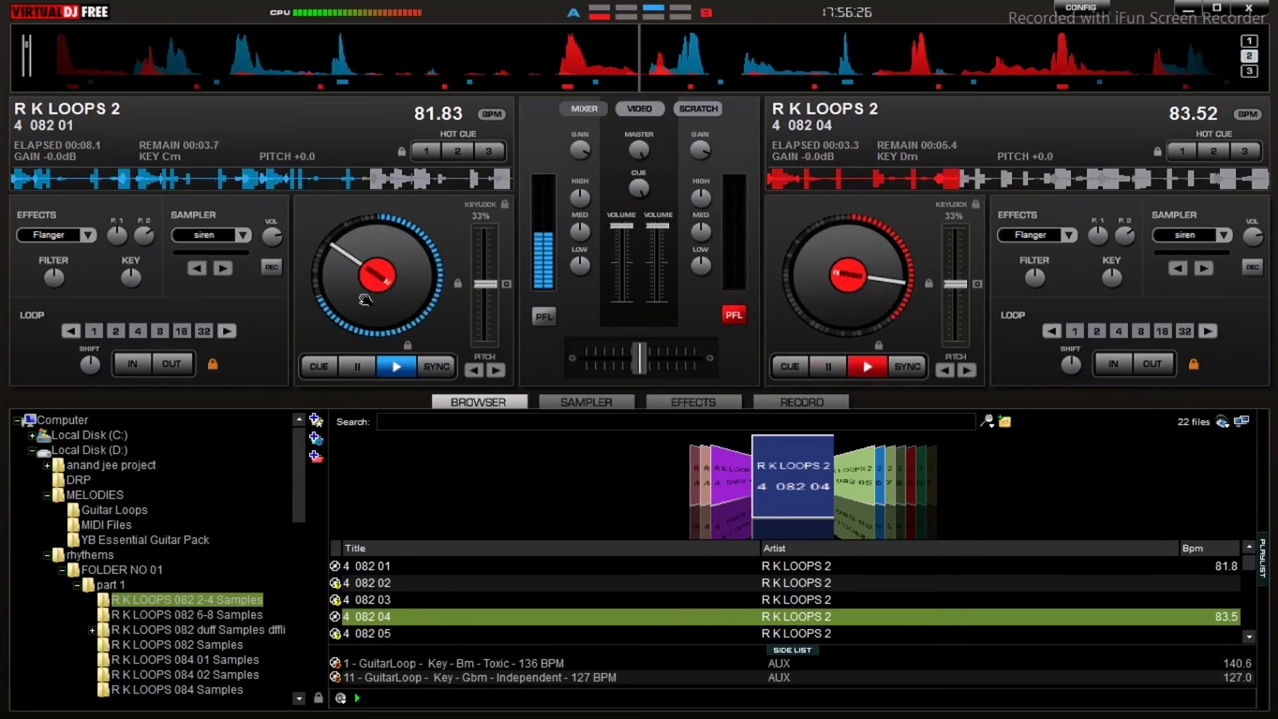
{"action": "key", "text": "space"}
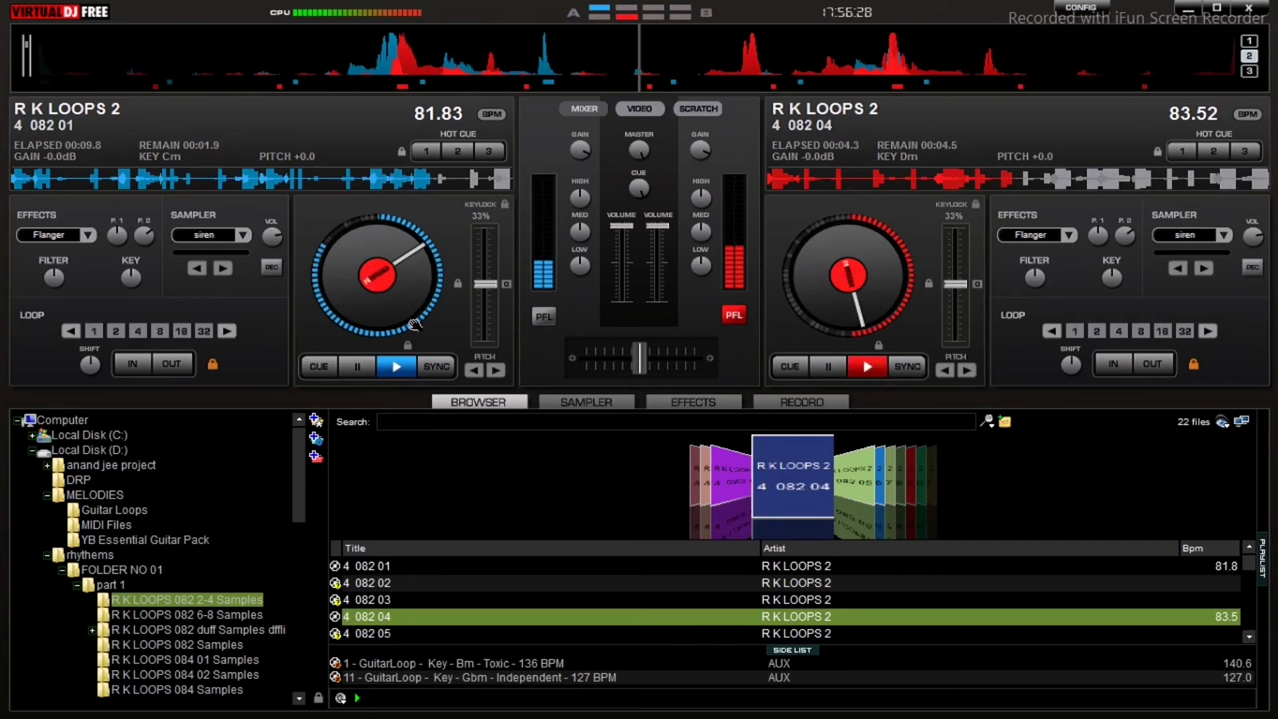
Stop playback on the decks and close the program
{"action": "key", "text": "space"}
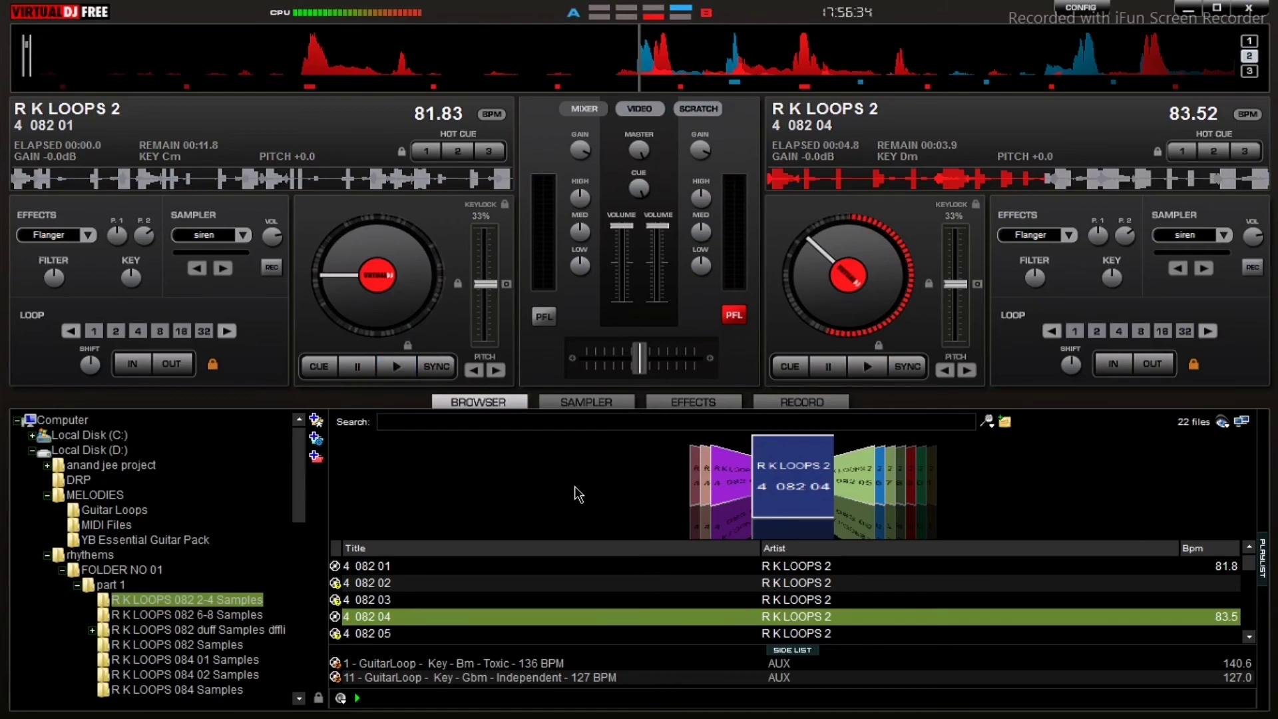
{"action": "left_click", "coordinate": [1249, 11]}
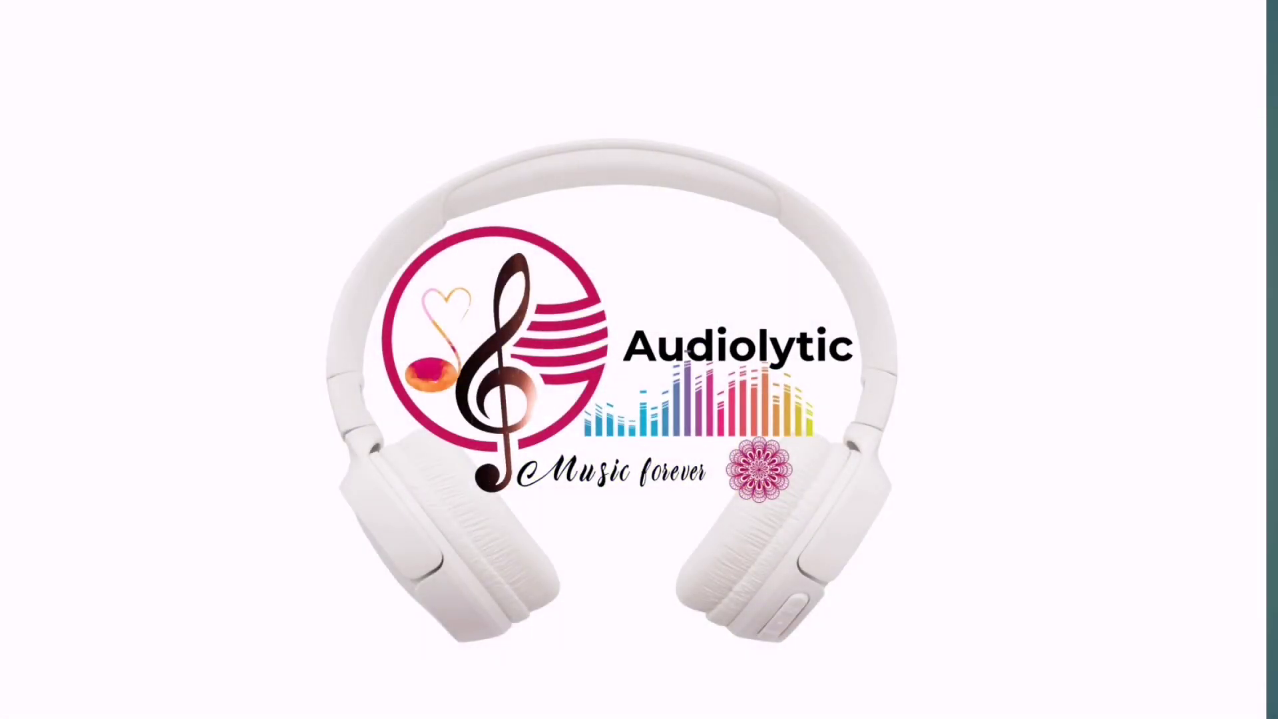